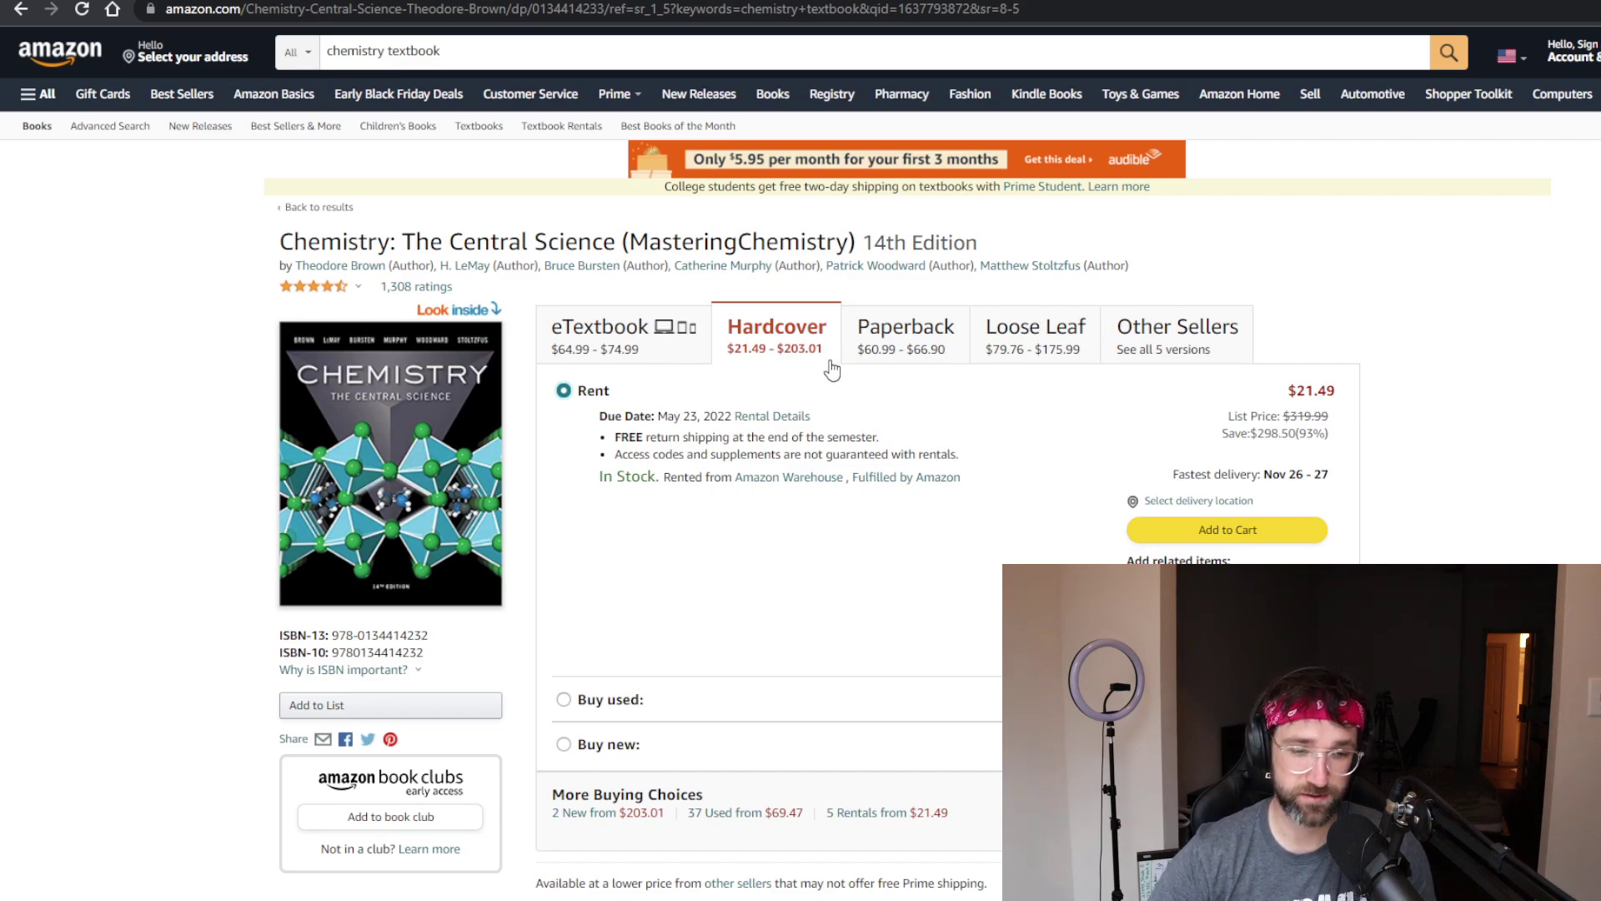
Search Google for the selected book title with 'filetype:pdf' appended to the query.
drag(320, 241, 969, 254)
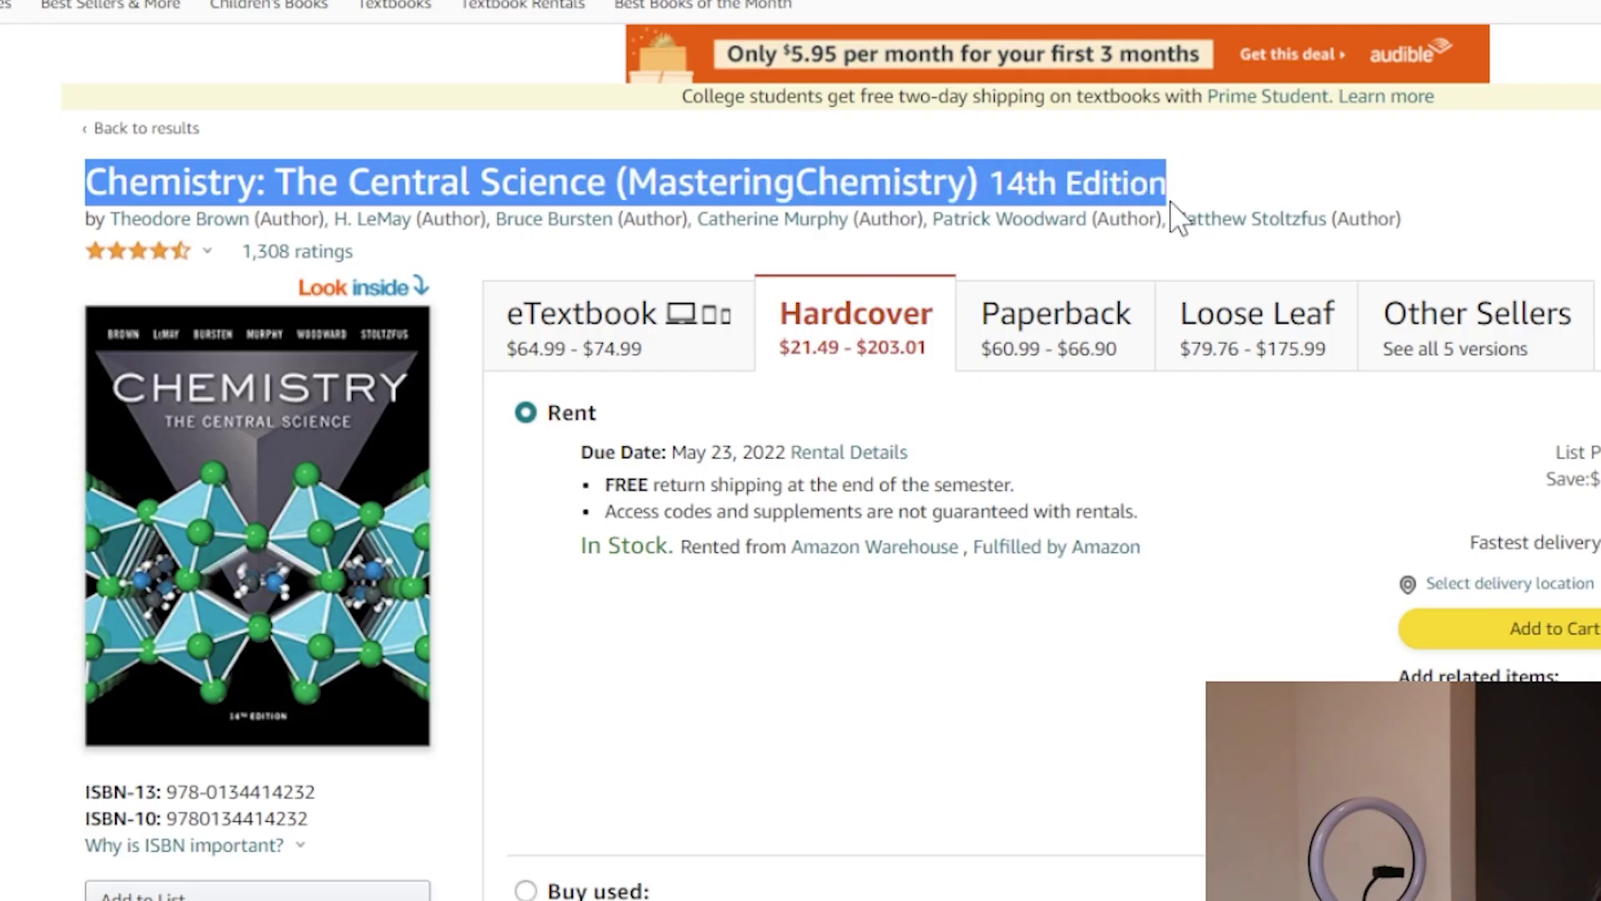
right_click(1015, 181)
click(1099, 276)
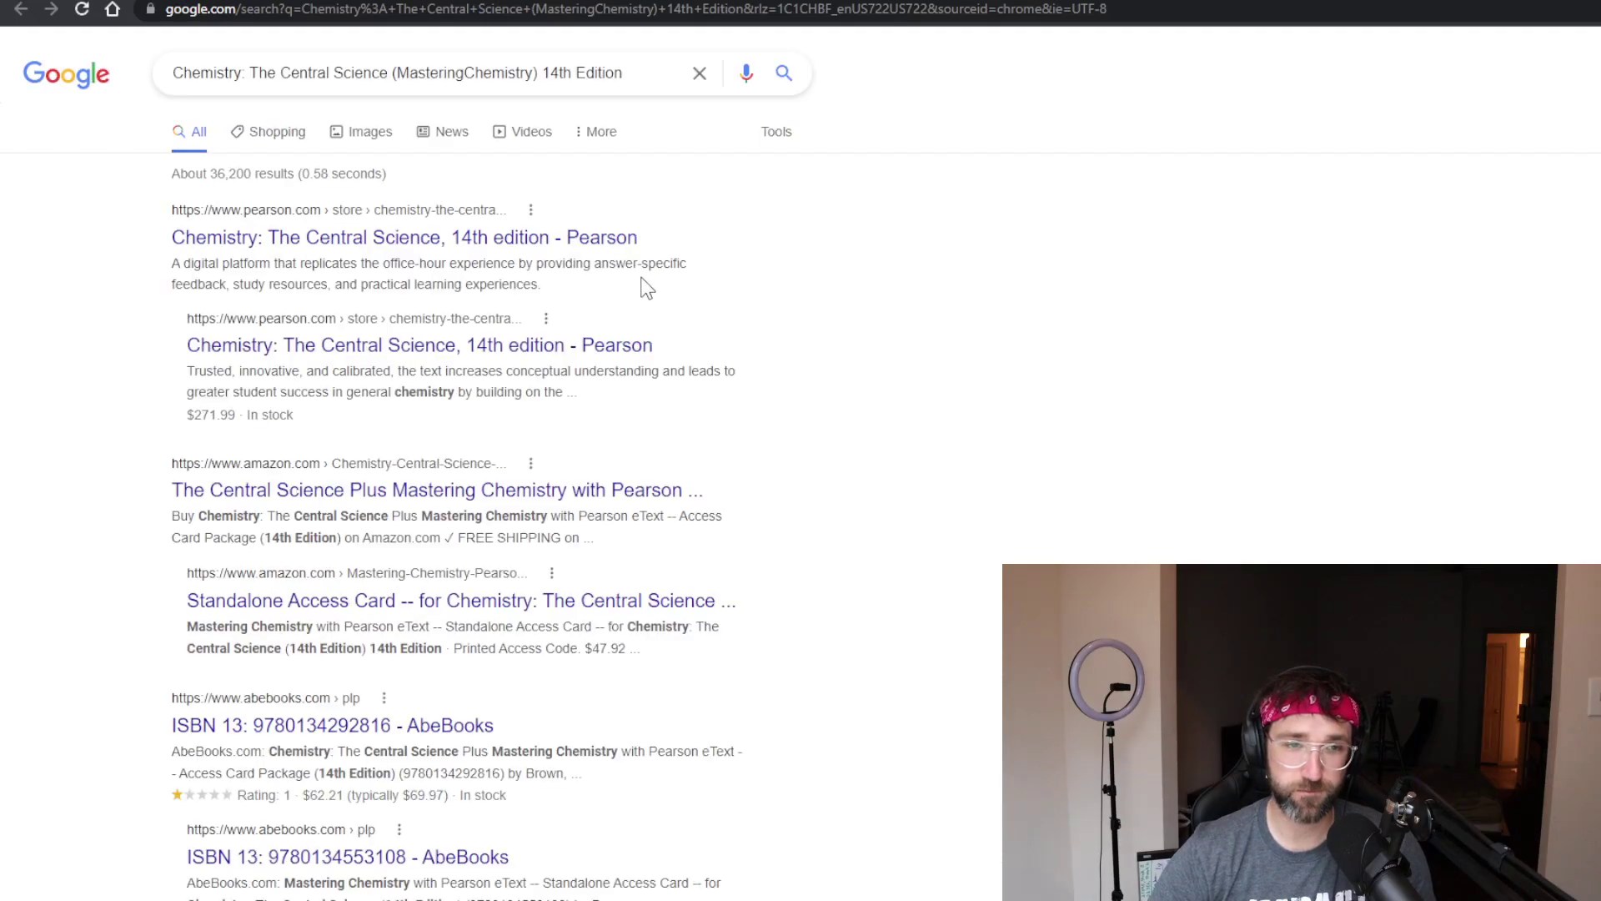
click(635, 80)
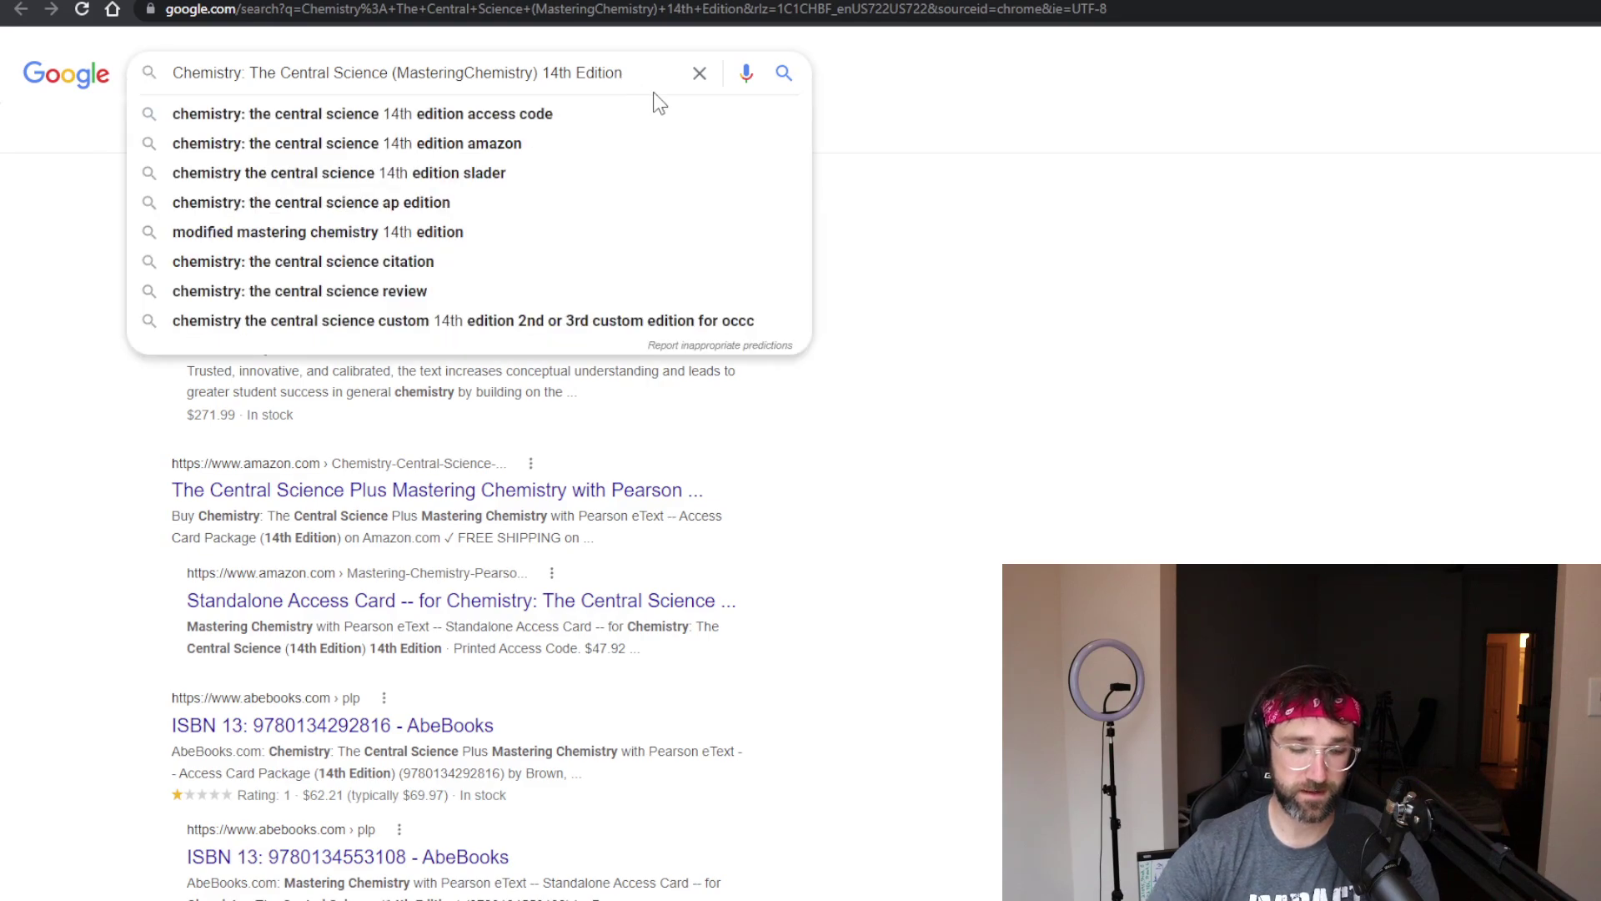
text(filetyp)
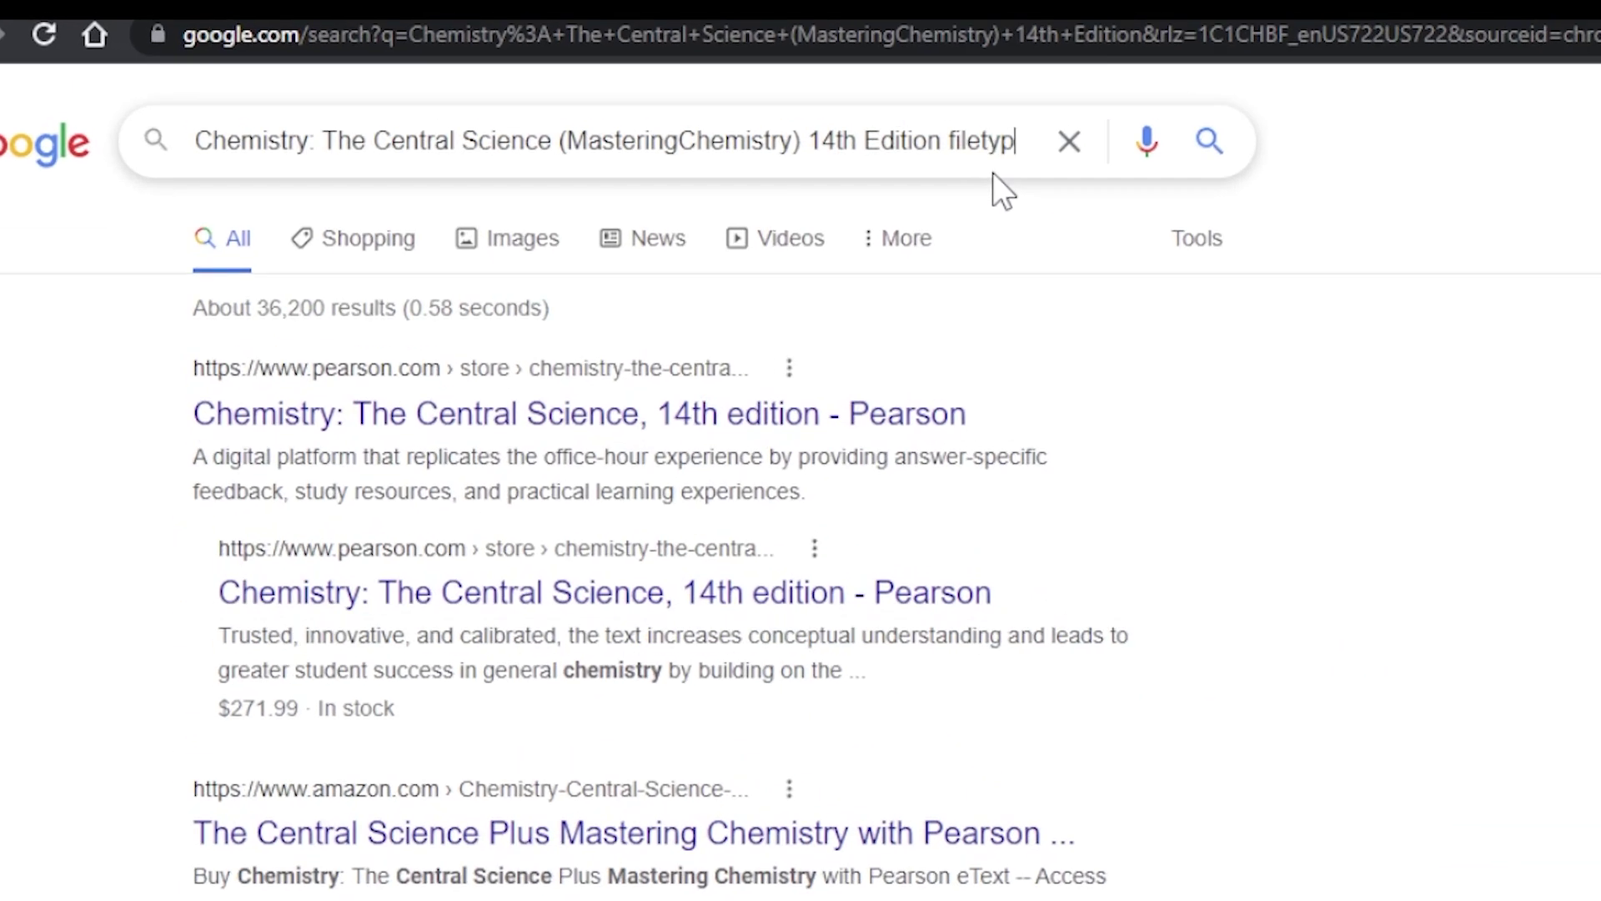
text(e:pdf)
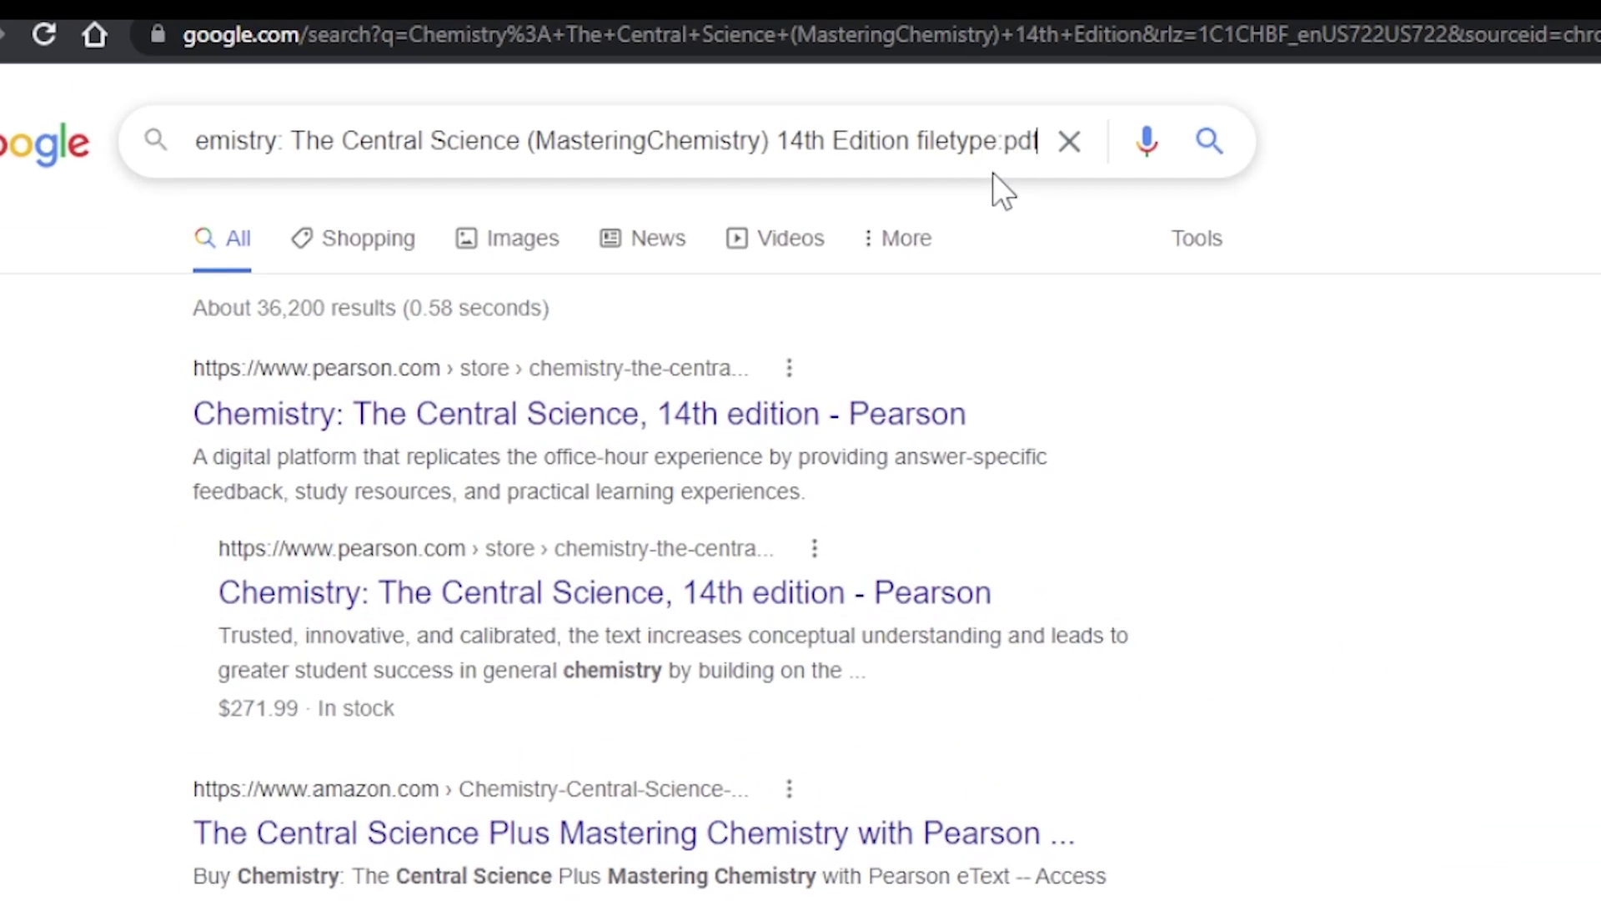
key(Return)
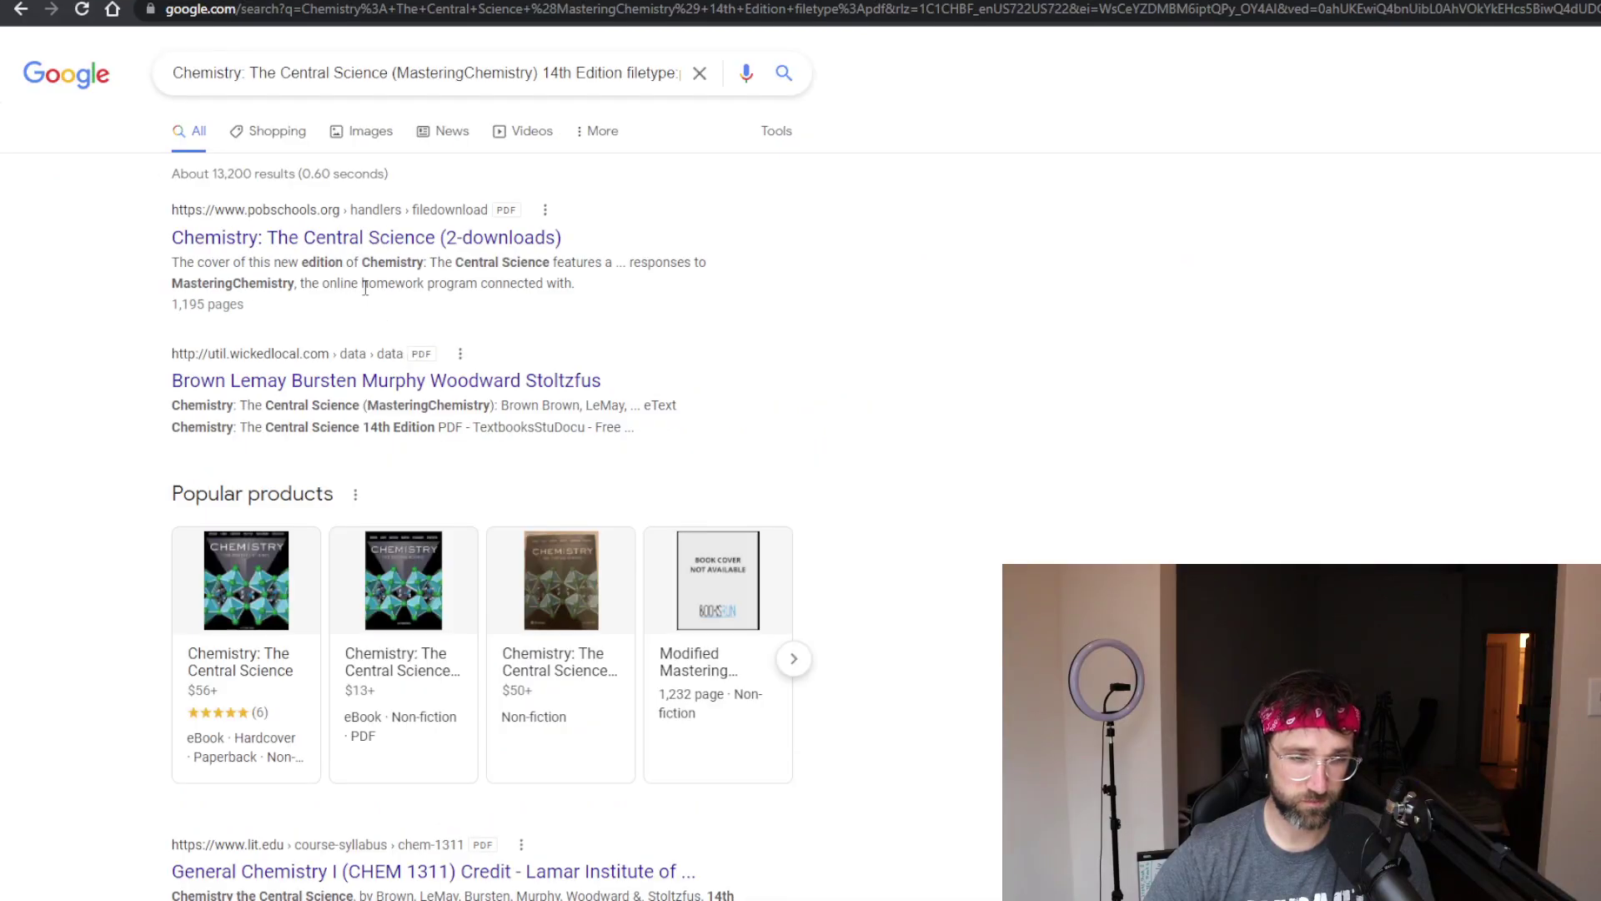
click(357, 241)
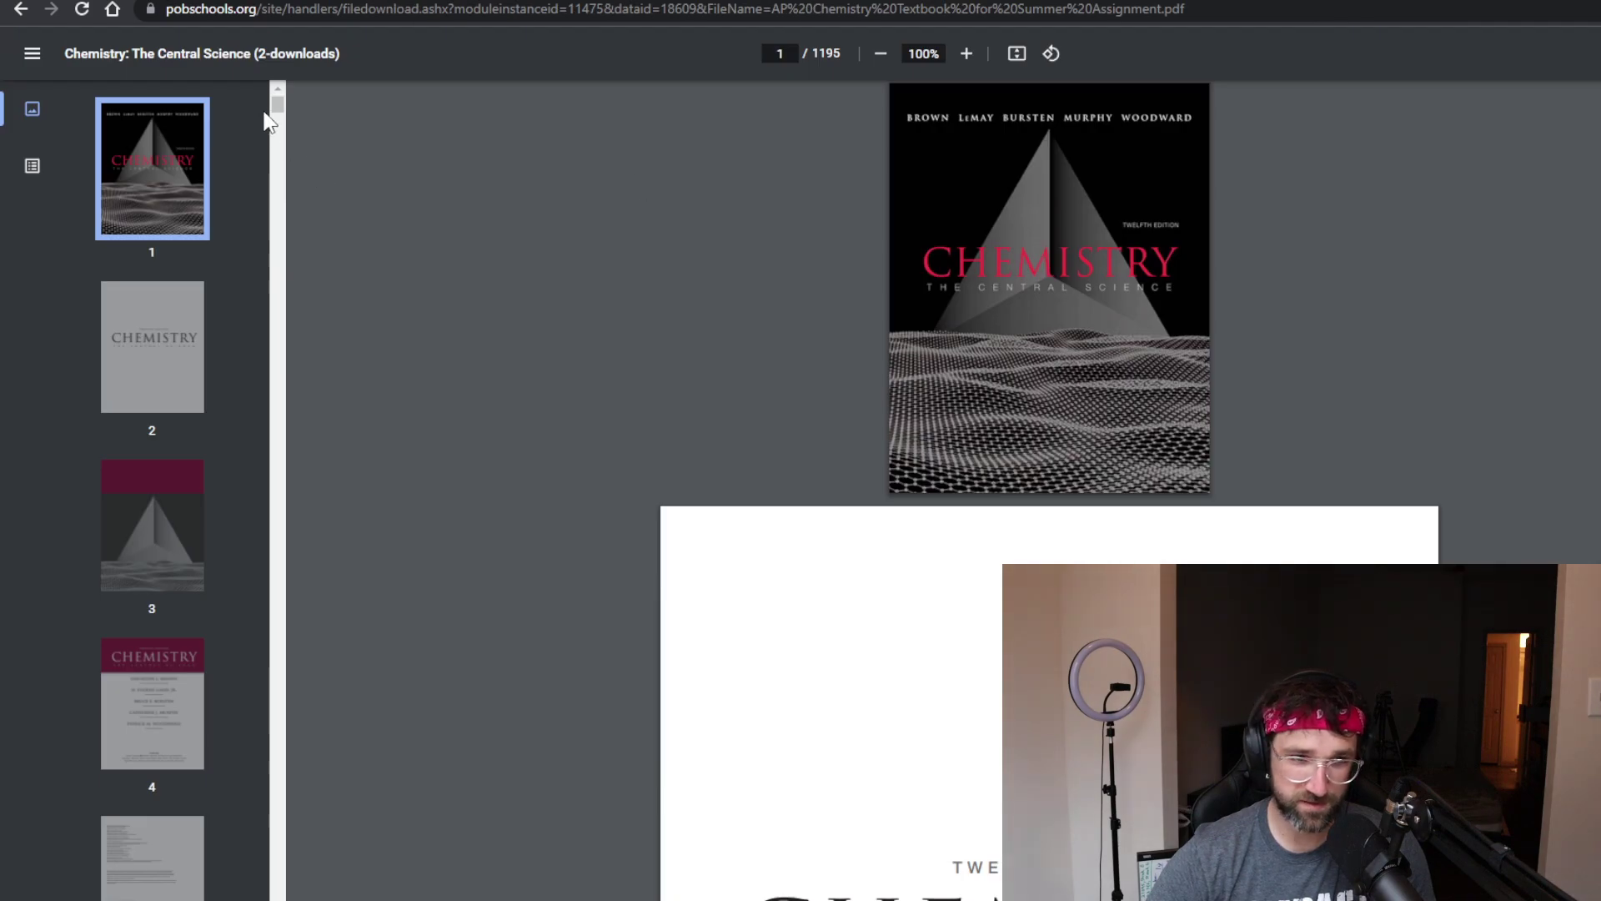
mouse_move(276, 105)
mouse_down()
mouse_move(232, 538)
mouse_move(265, 530)
mouse_move(277, 897)
mouse_move(314, 628)
mouse_move(278, 83)
mouse_up()
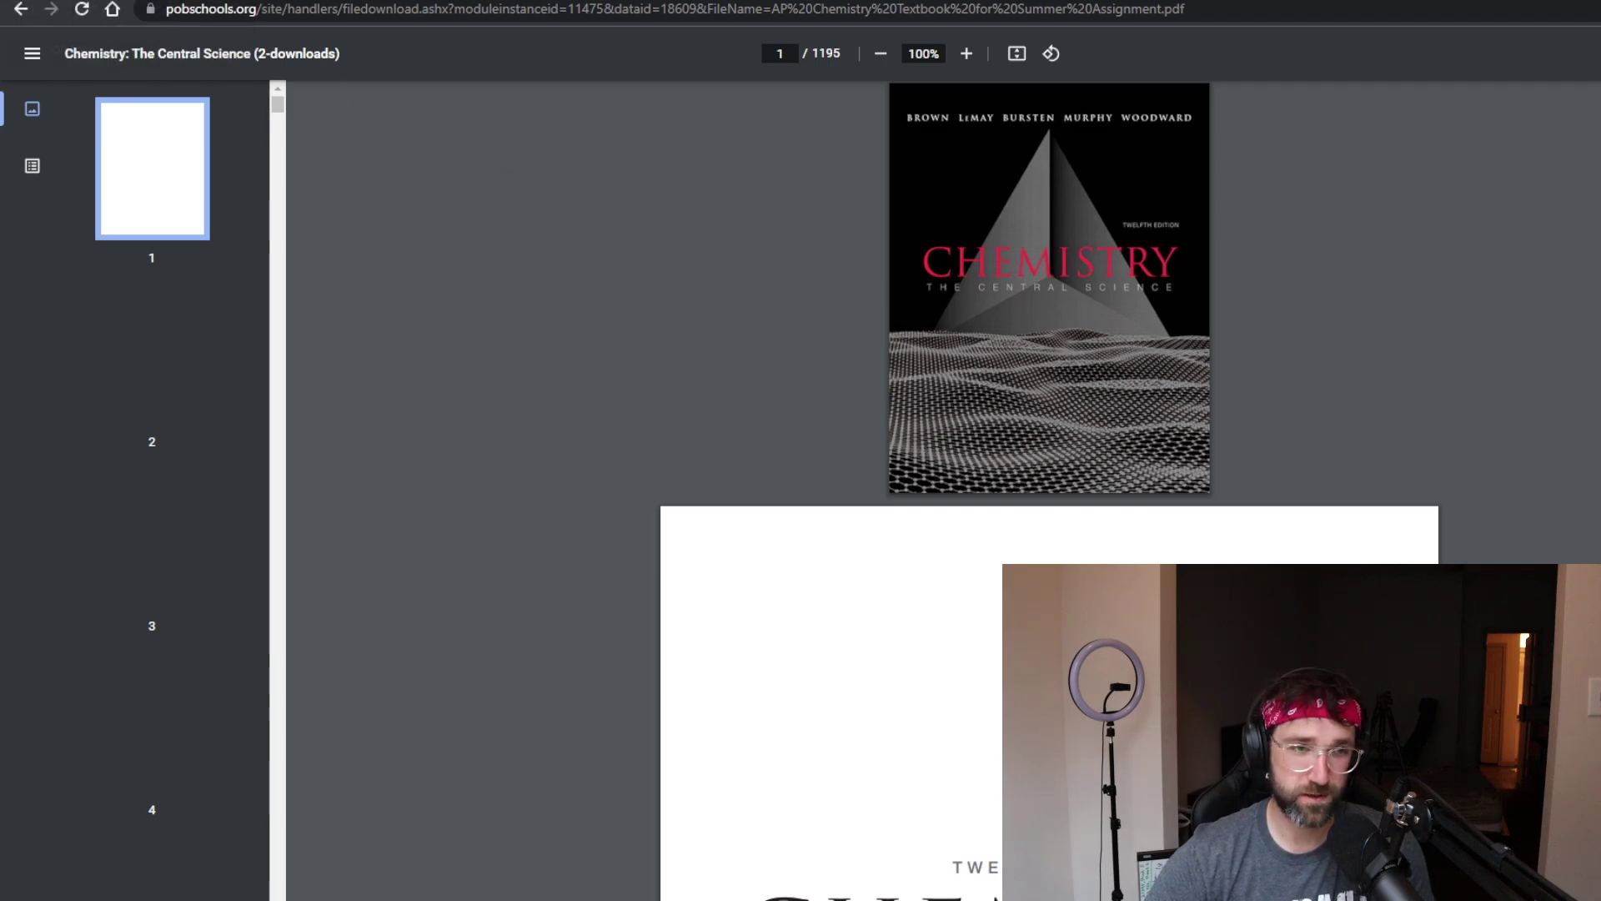
key(ctrl+Tab)
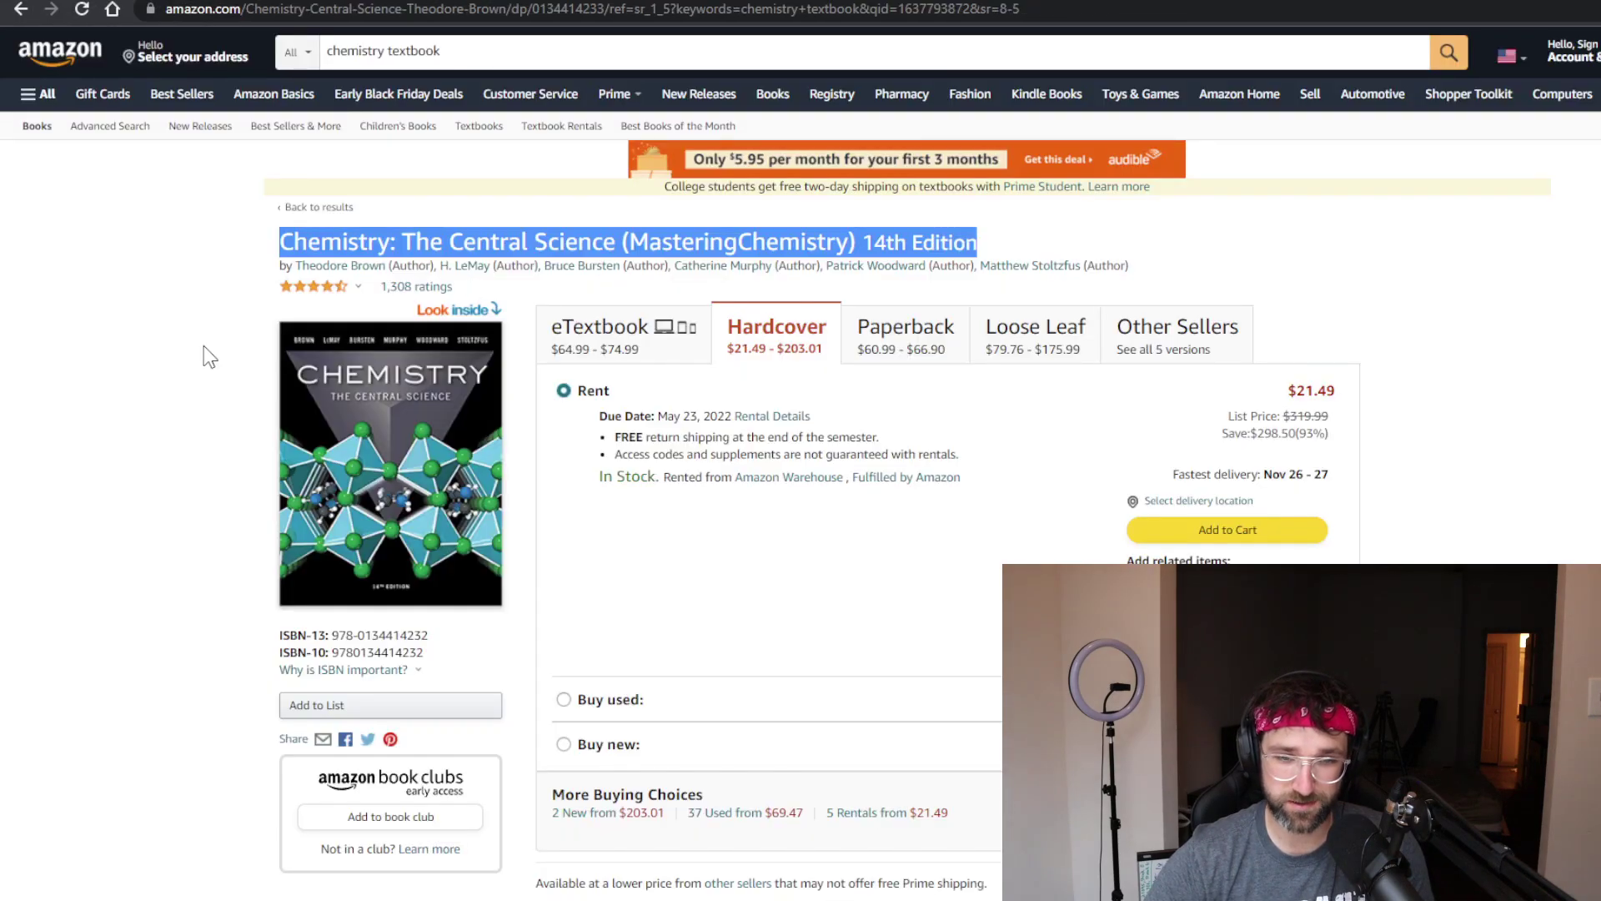
key(ctrl+shift+Tab)
click(20, 9)
scroll(390, 450, down, 2)
scroll(392, 427, down, 4)
click(402, 435)
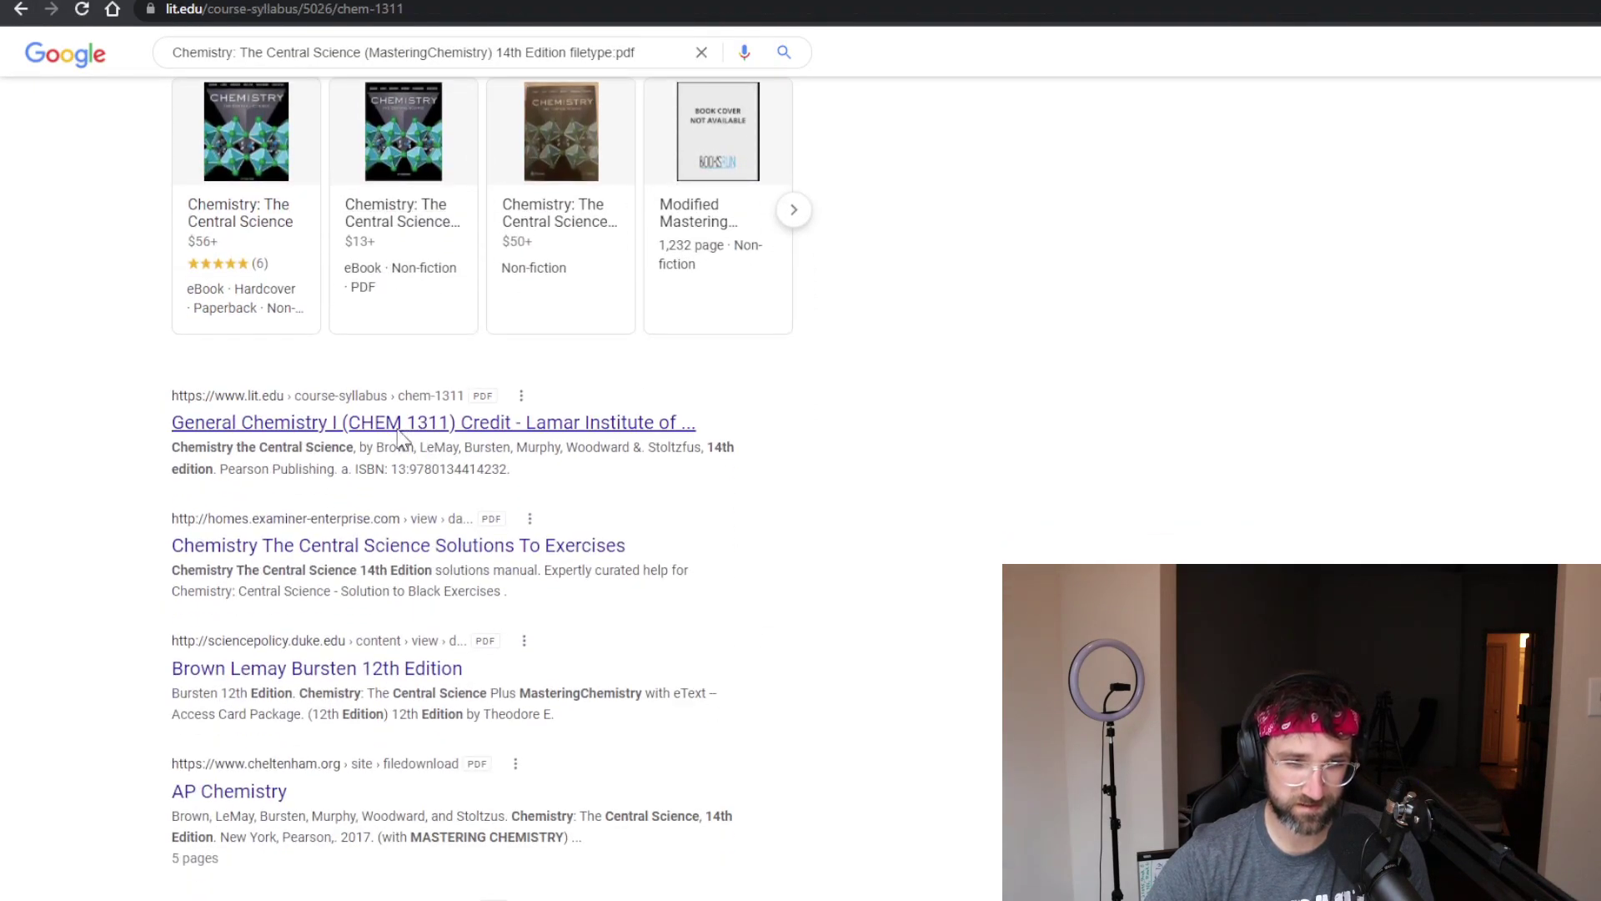
click(26, 15)
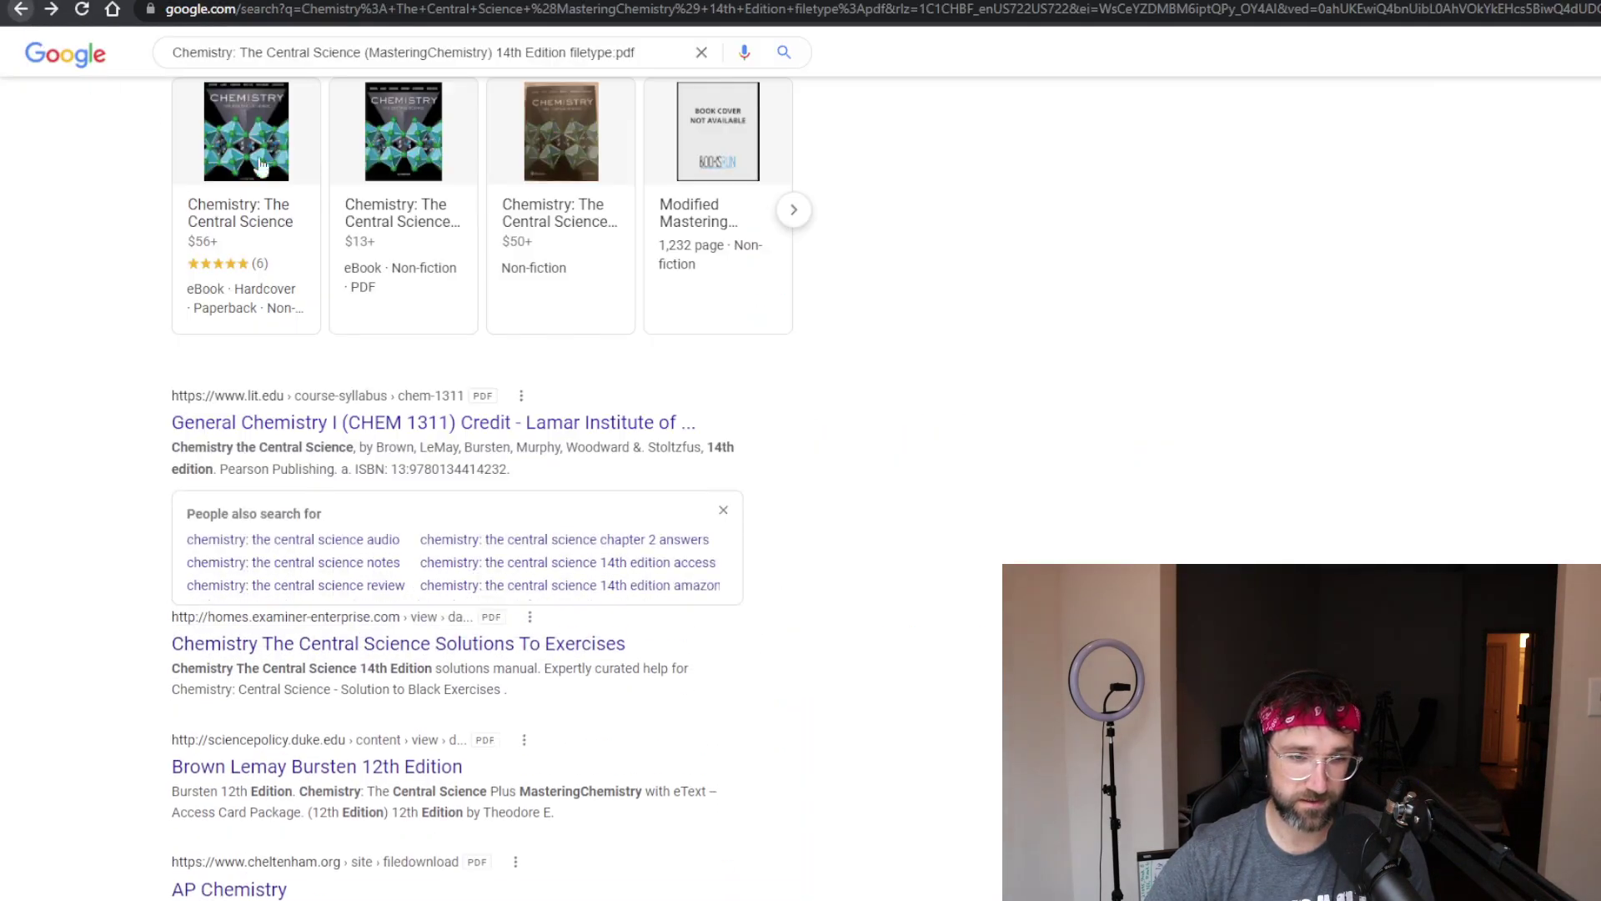
scroll(929, 572, down, 4)
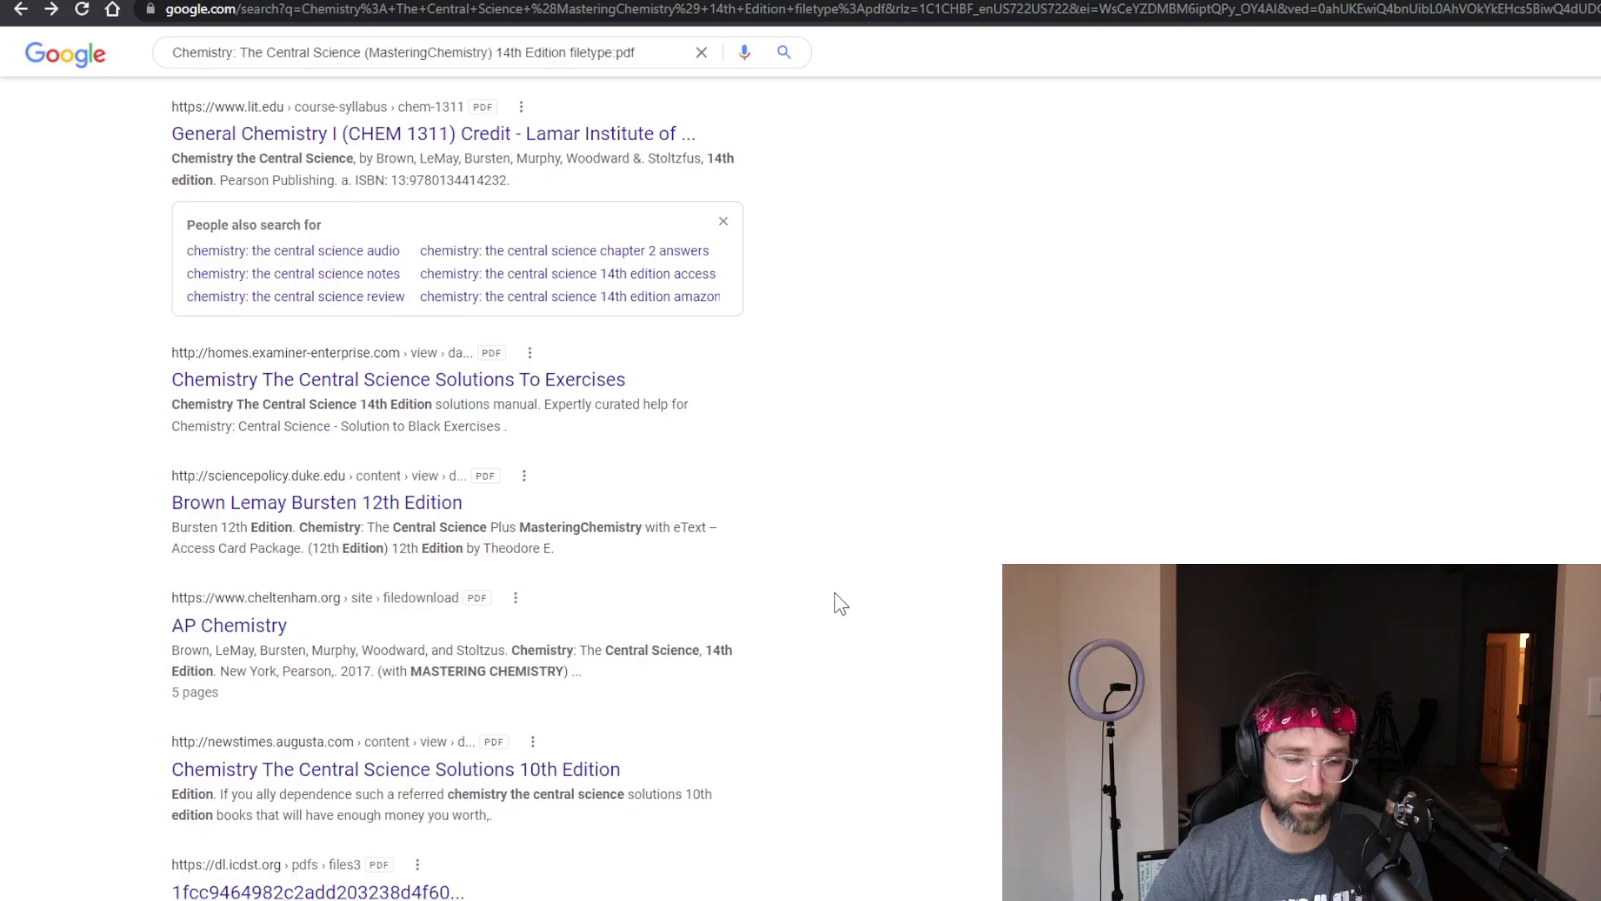
scroll(837, 600, down, 2)
scroll(831, 595, down, 6)
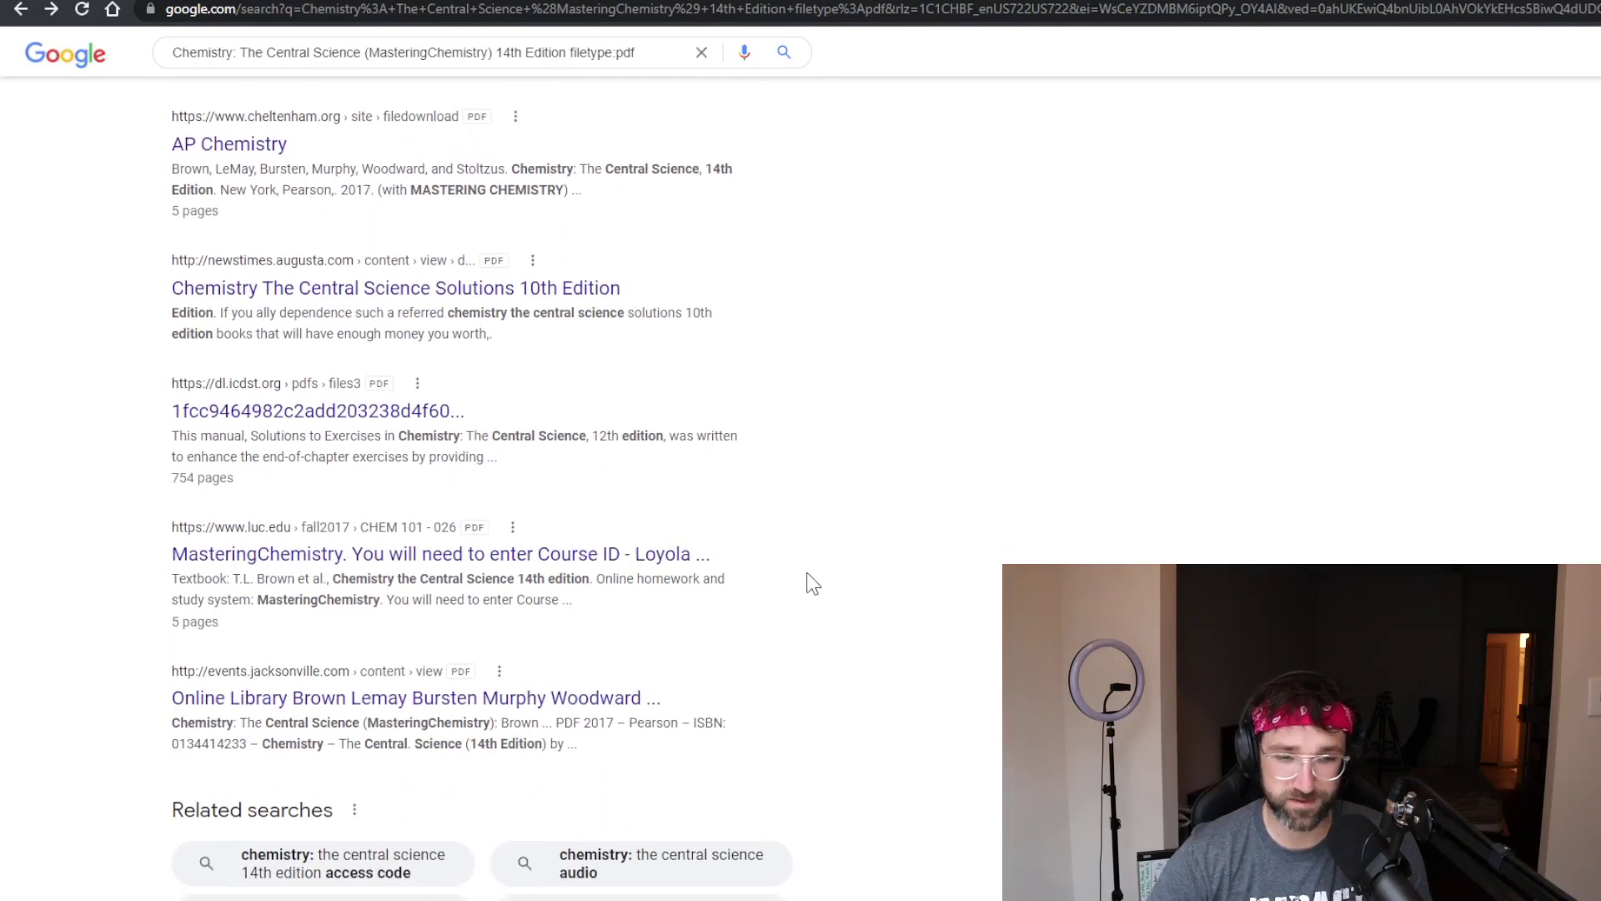
scroll(803, 573, down, 1)
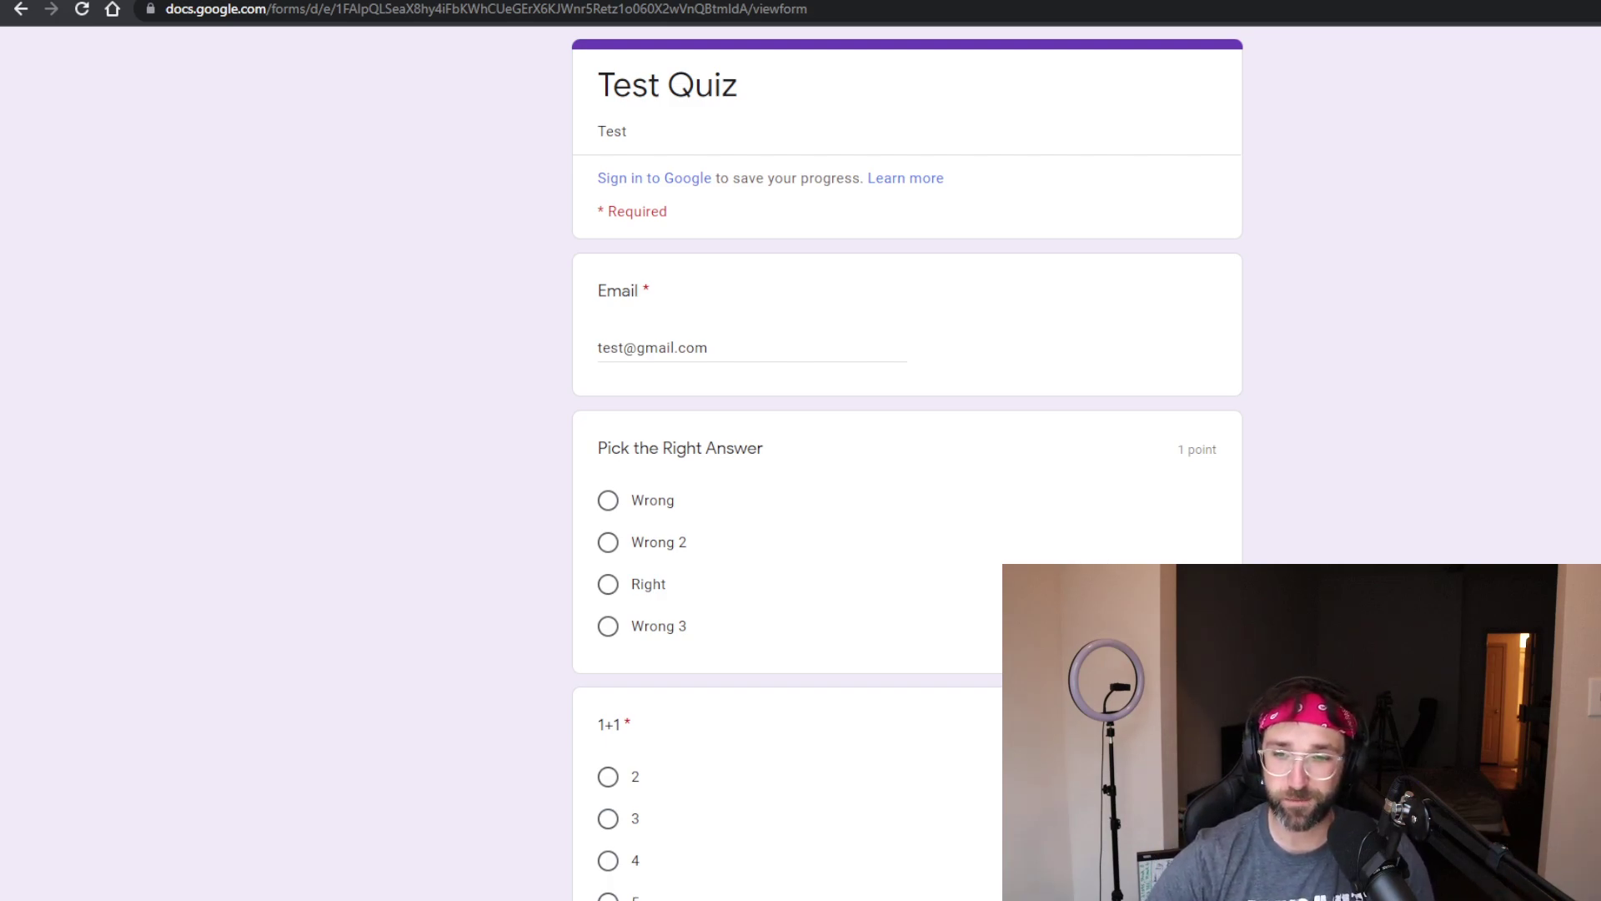
Edit the quiz address, replacing the trailing 'form' with 'analytics'.
scroll(1009, 547, down, 4)
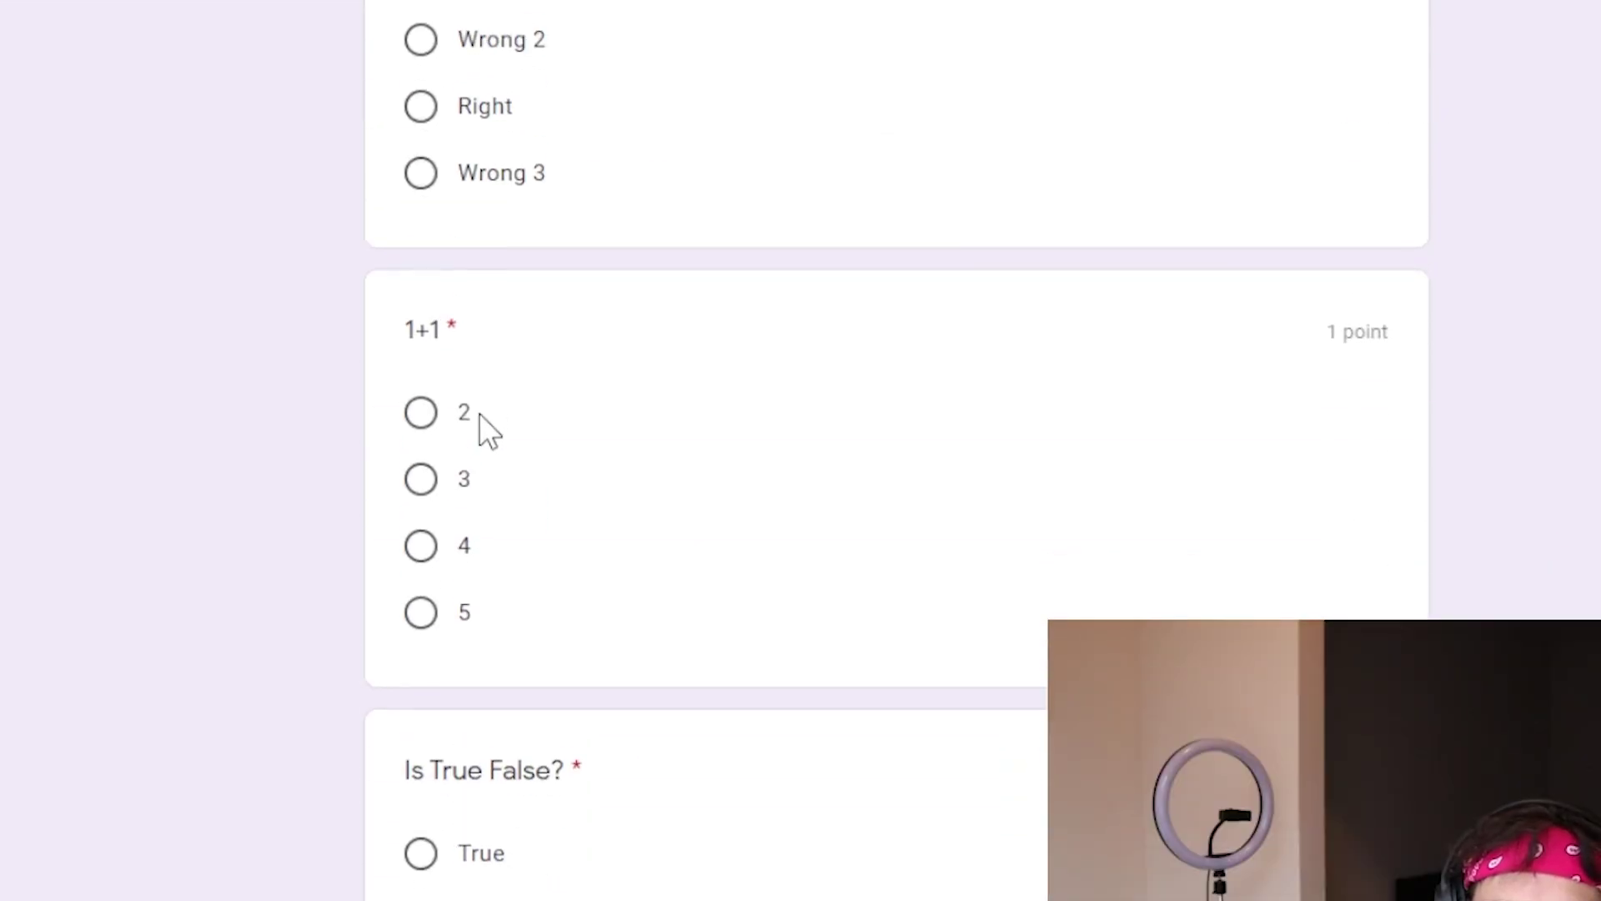
scroll(479, 414, up, 2)
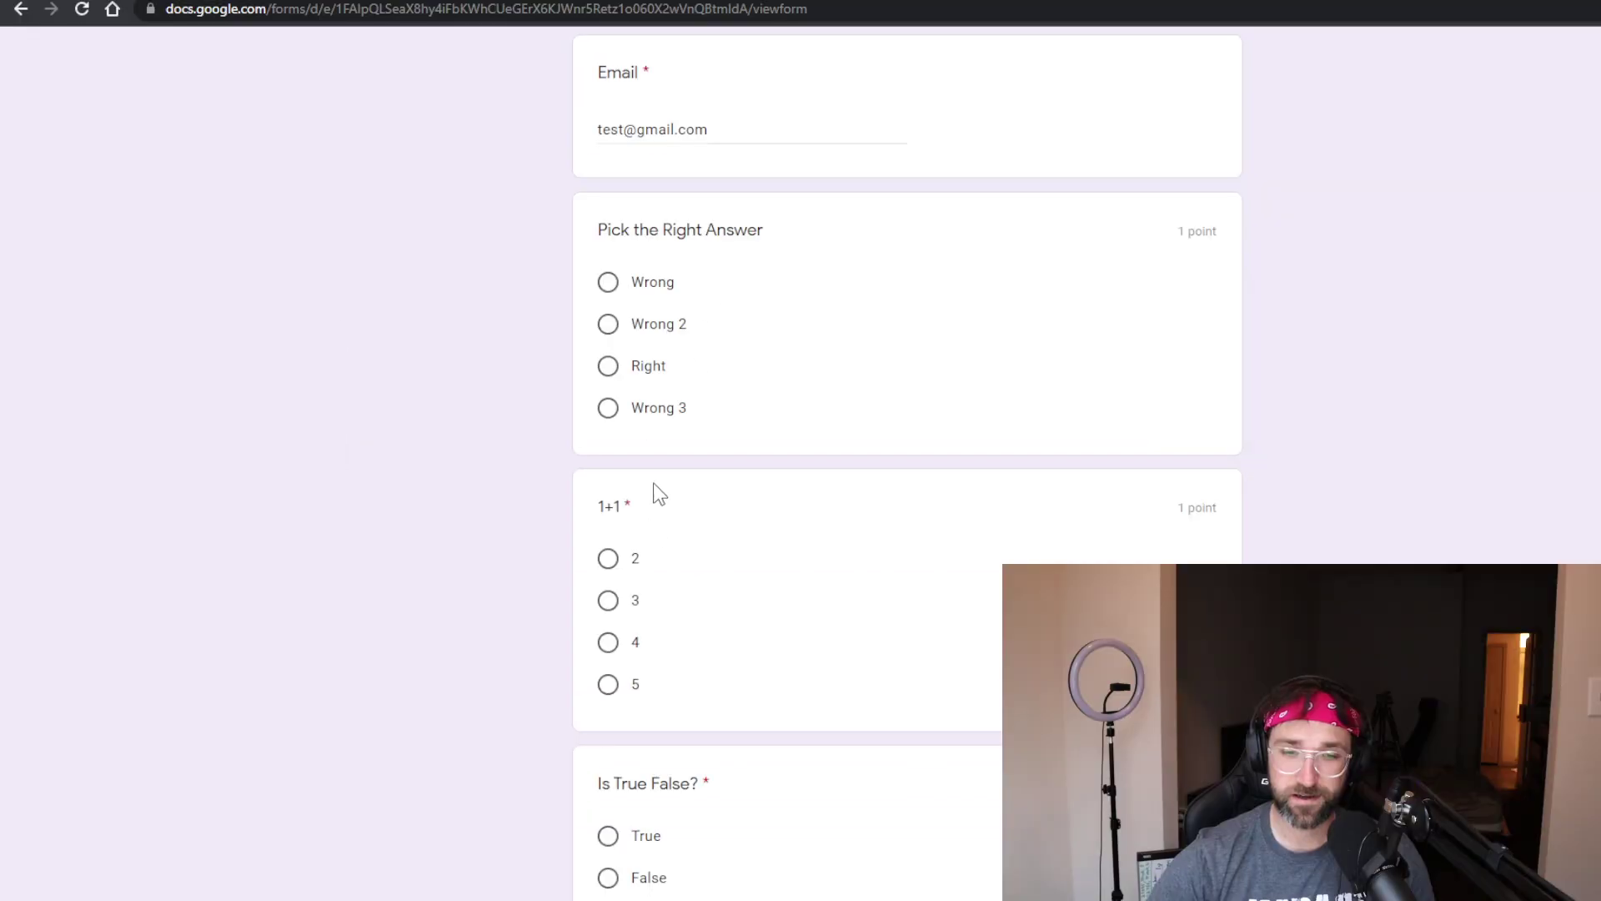
scroll(659, 509, down, 2)
scroll(572, 597, up, 5)
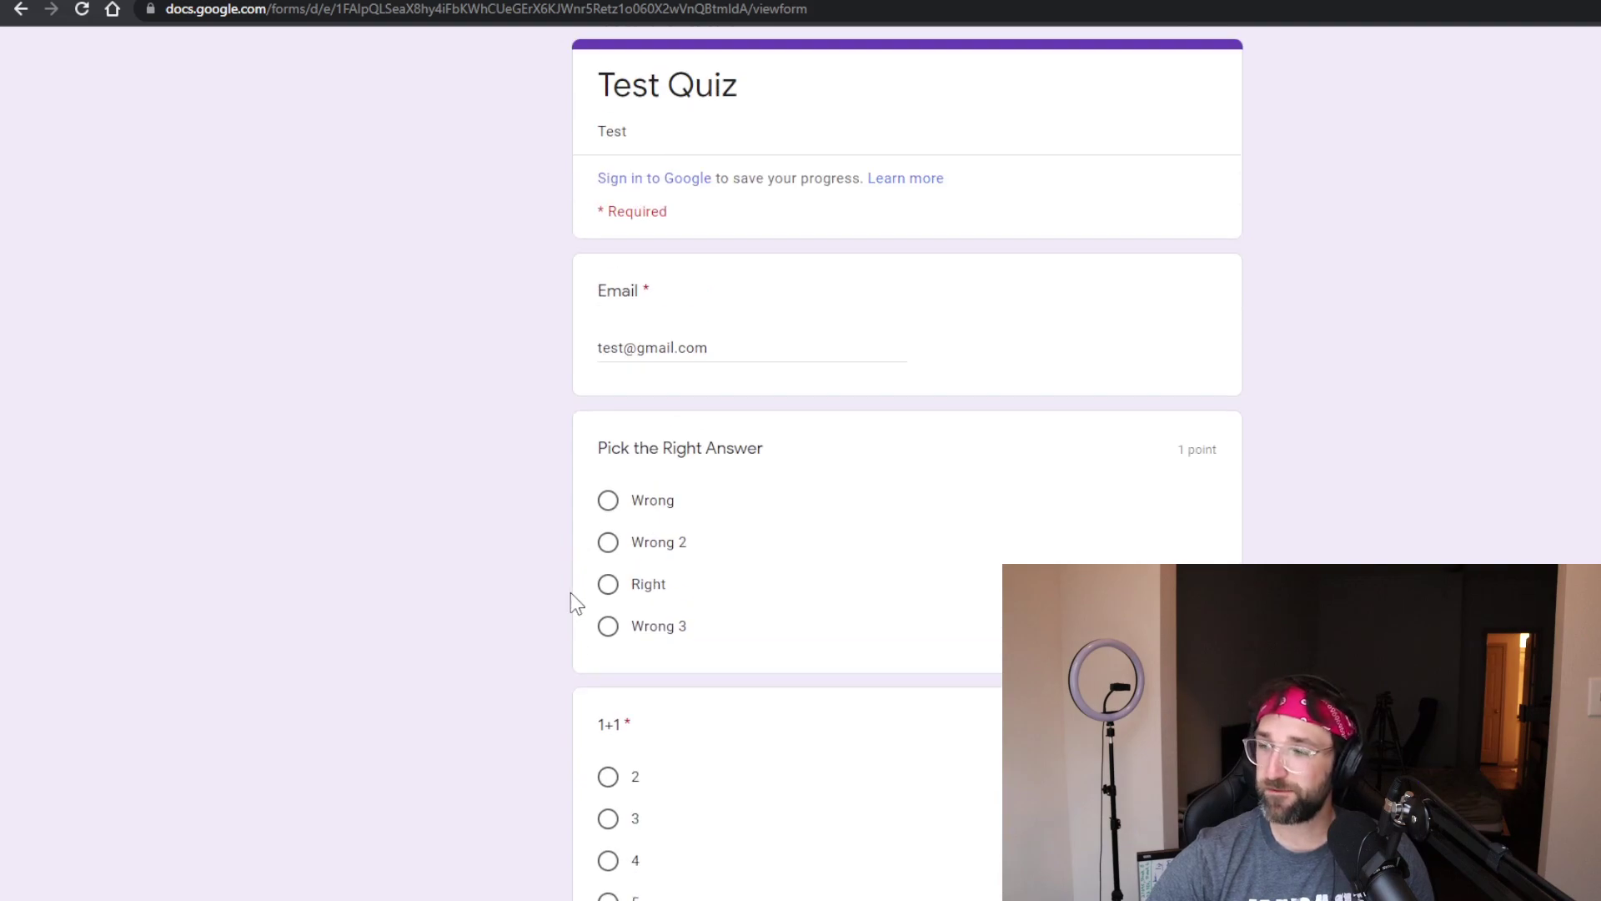
click(831, 7)
drag(792, 9, 776, 9)
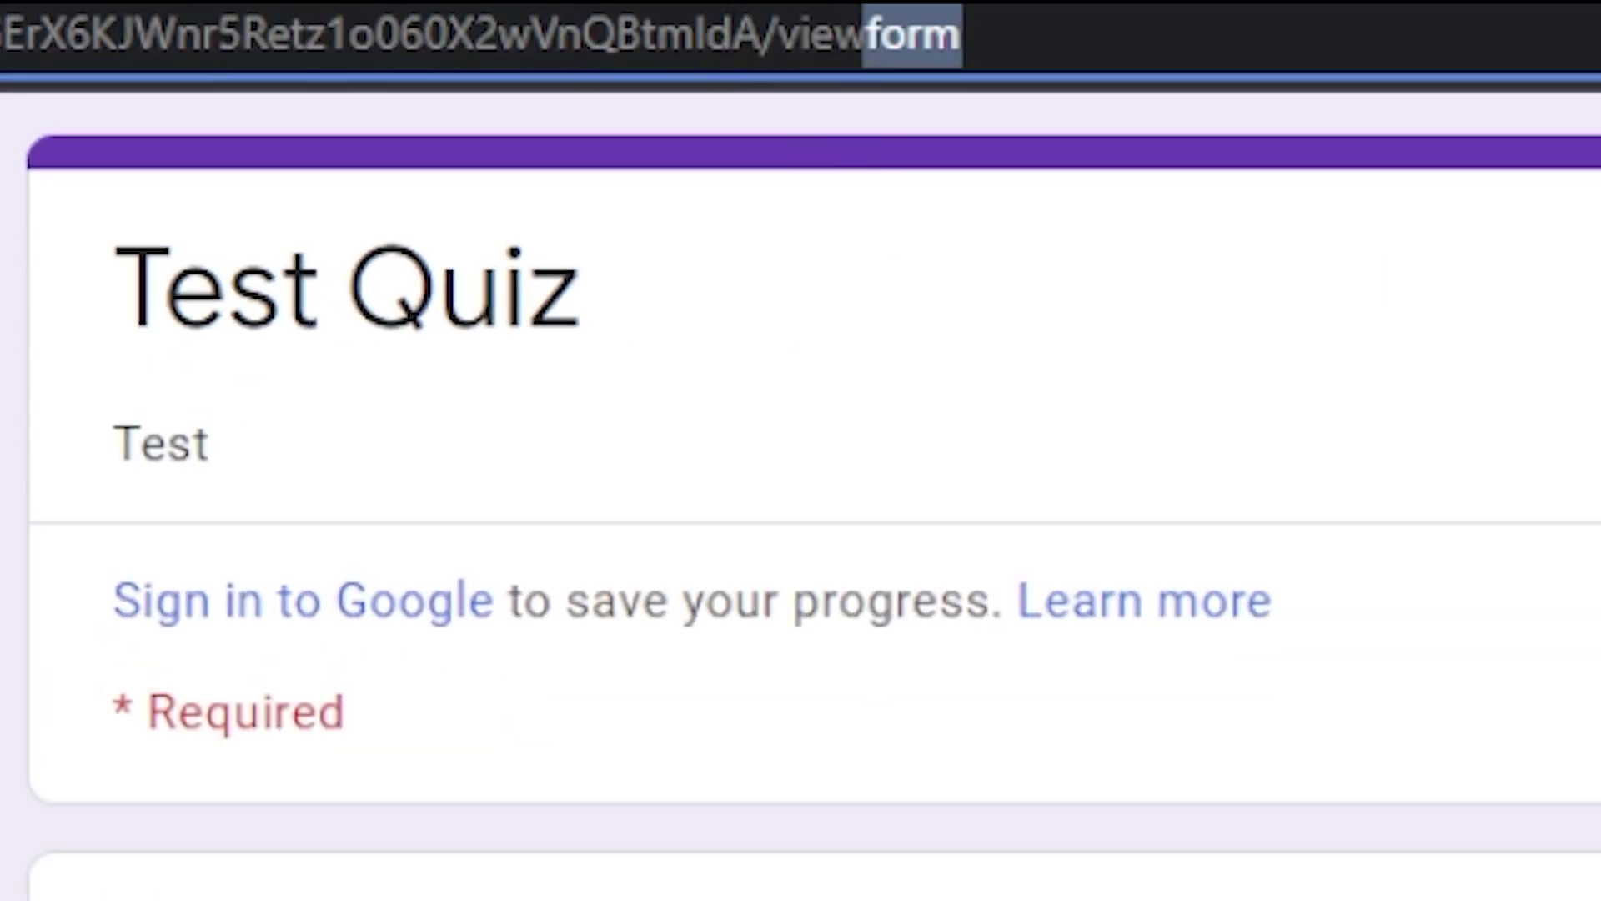
key(BackSpace)
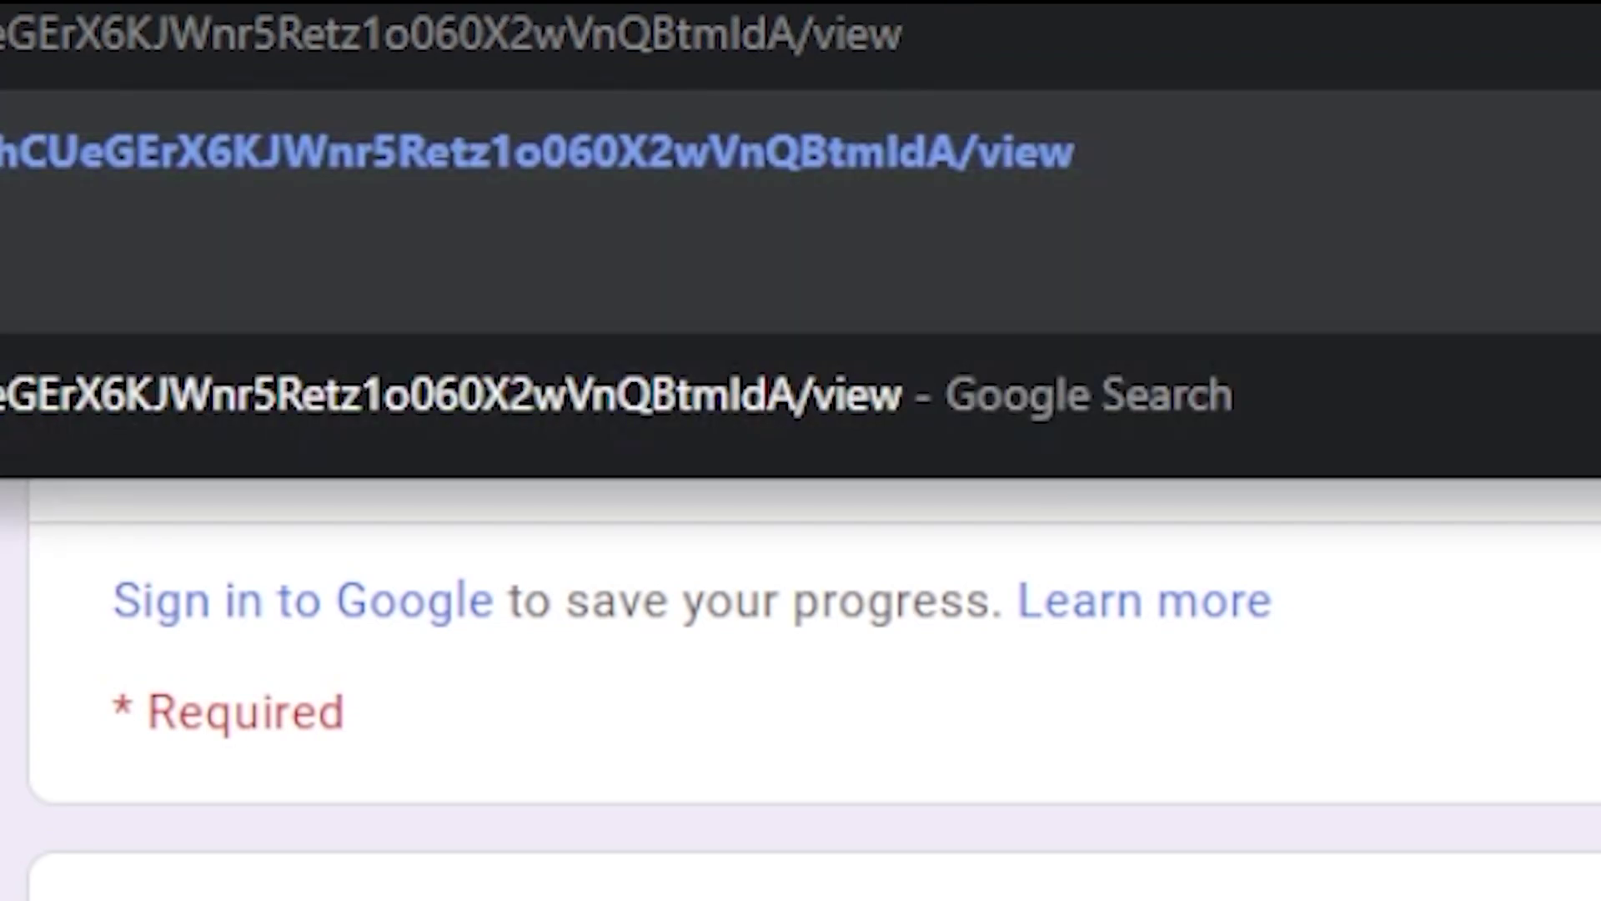
text(analytics)
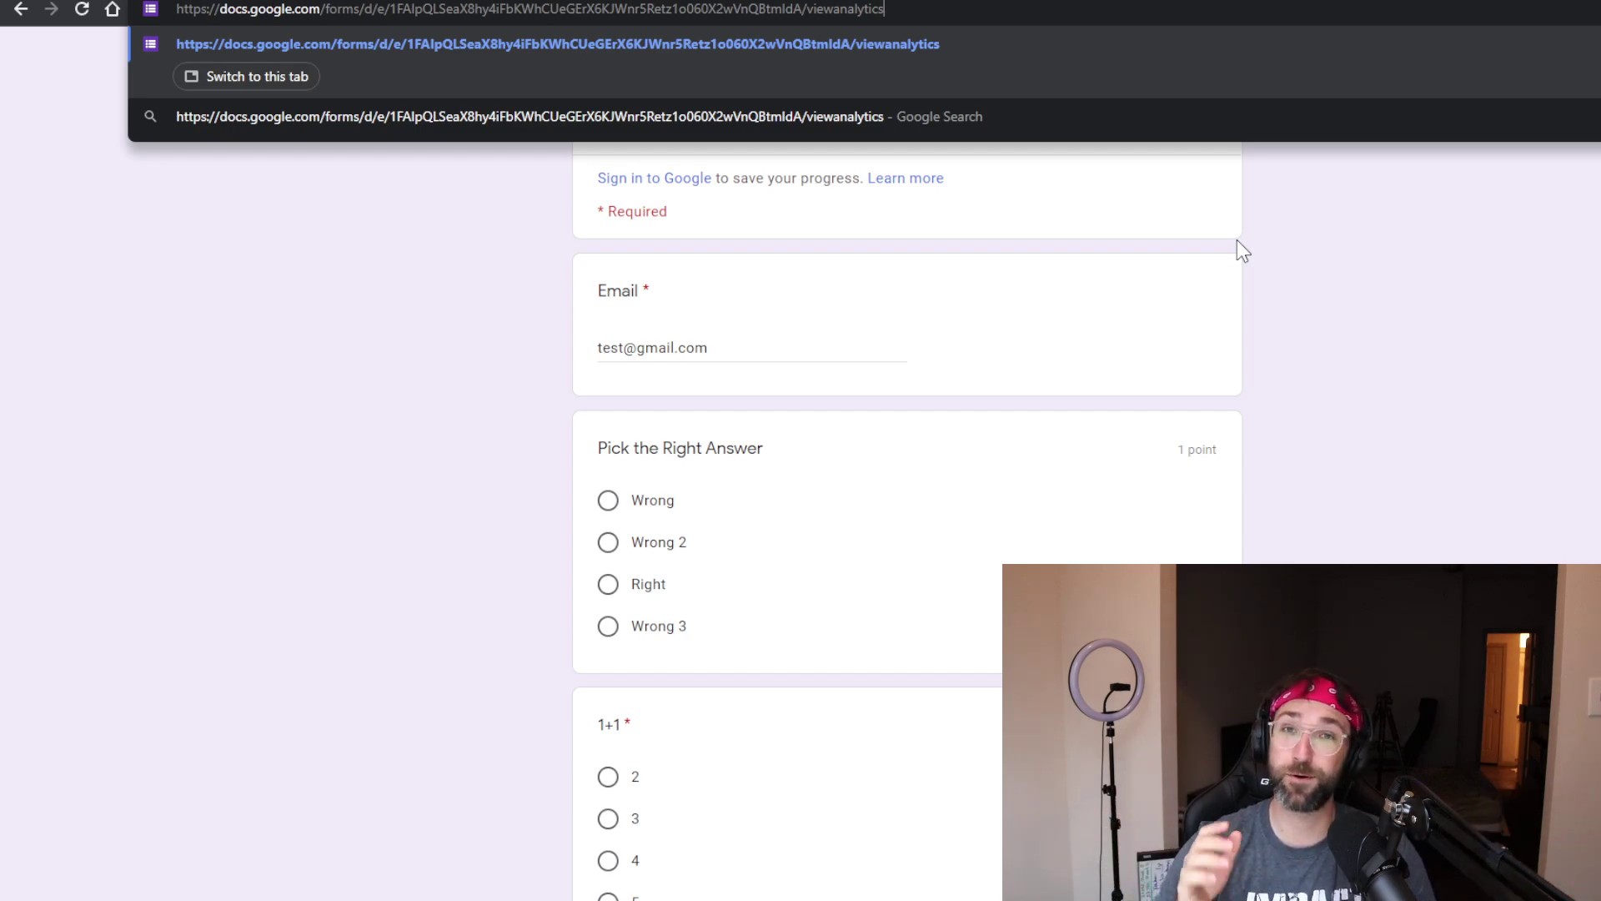
Load the edited address and confirm leaving the quiz page at the 'Leave site?' prompt.
key(Return)
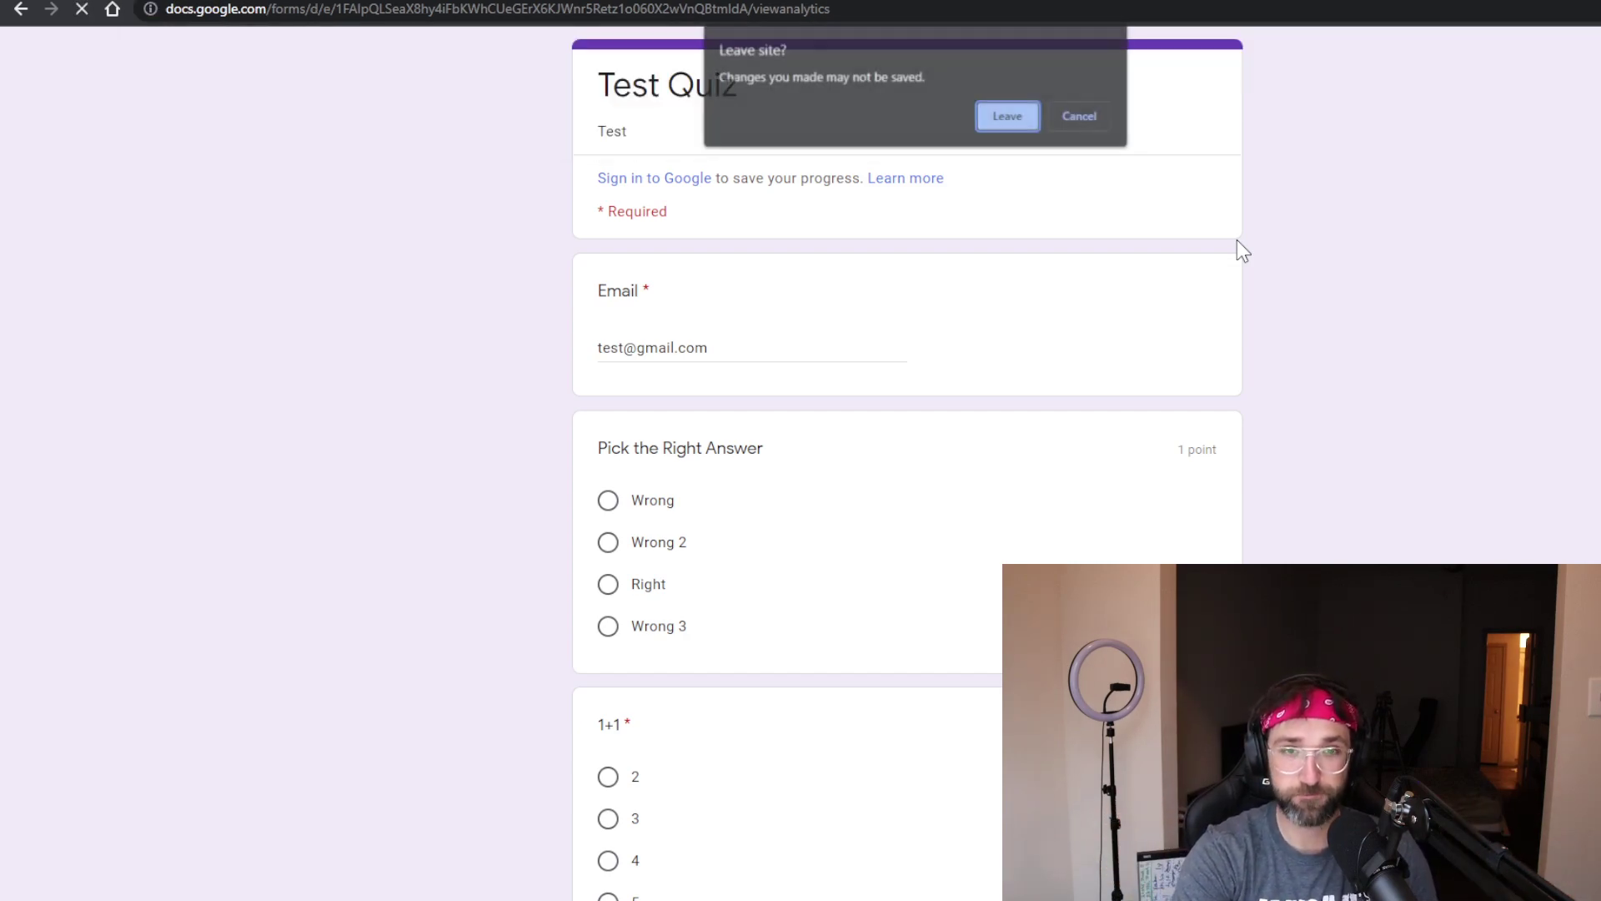
click(1007, 115)
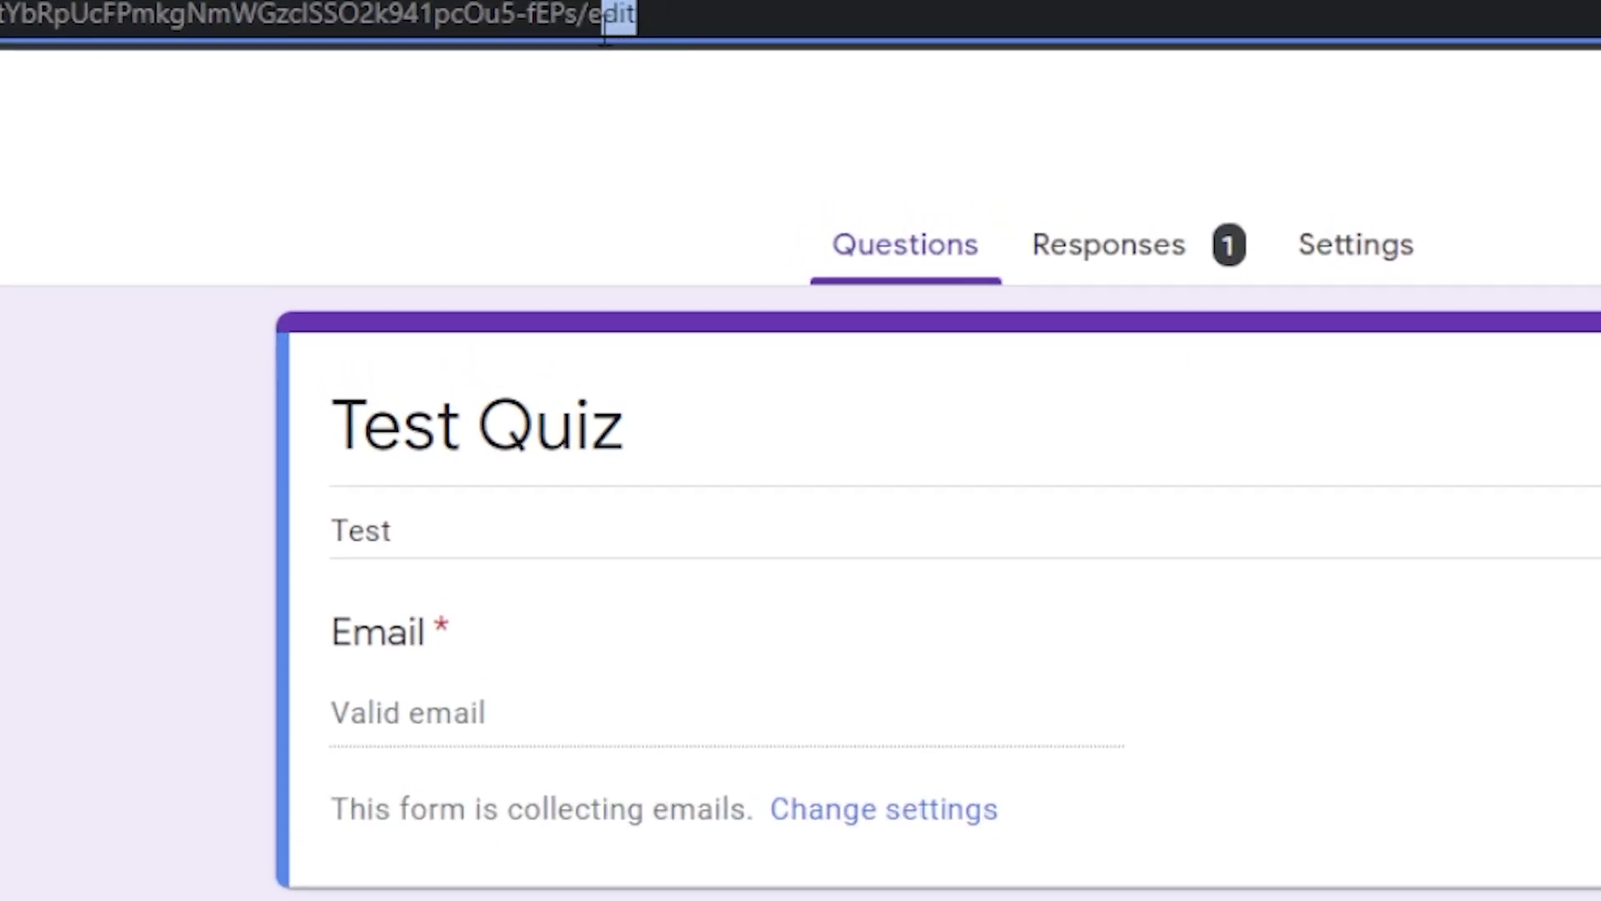
Change 'edit' in the address to 'viewanalytics' to view the 1-response pie charts.
drag(605, 33, 588, 31)
text(viewan)
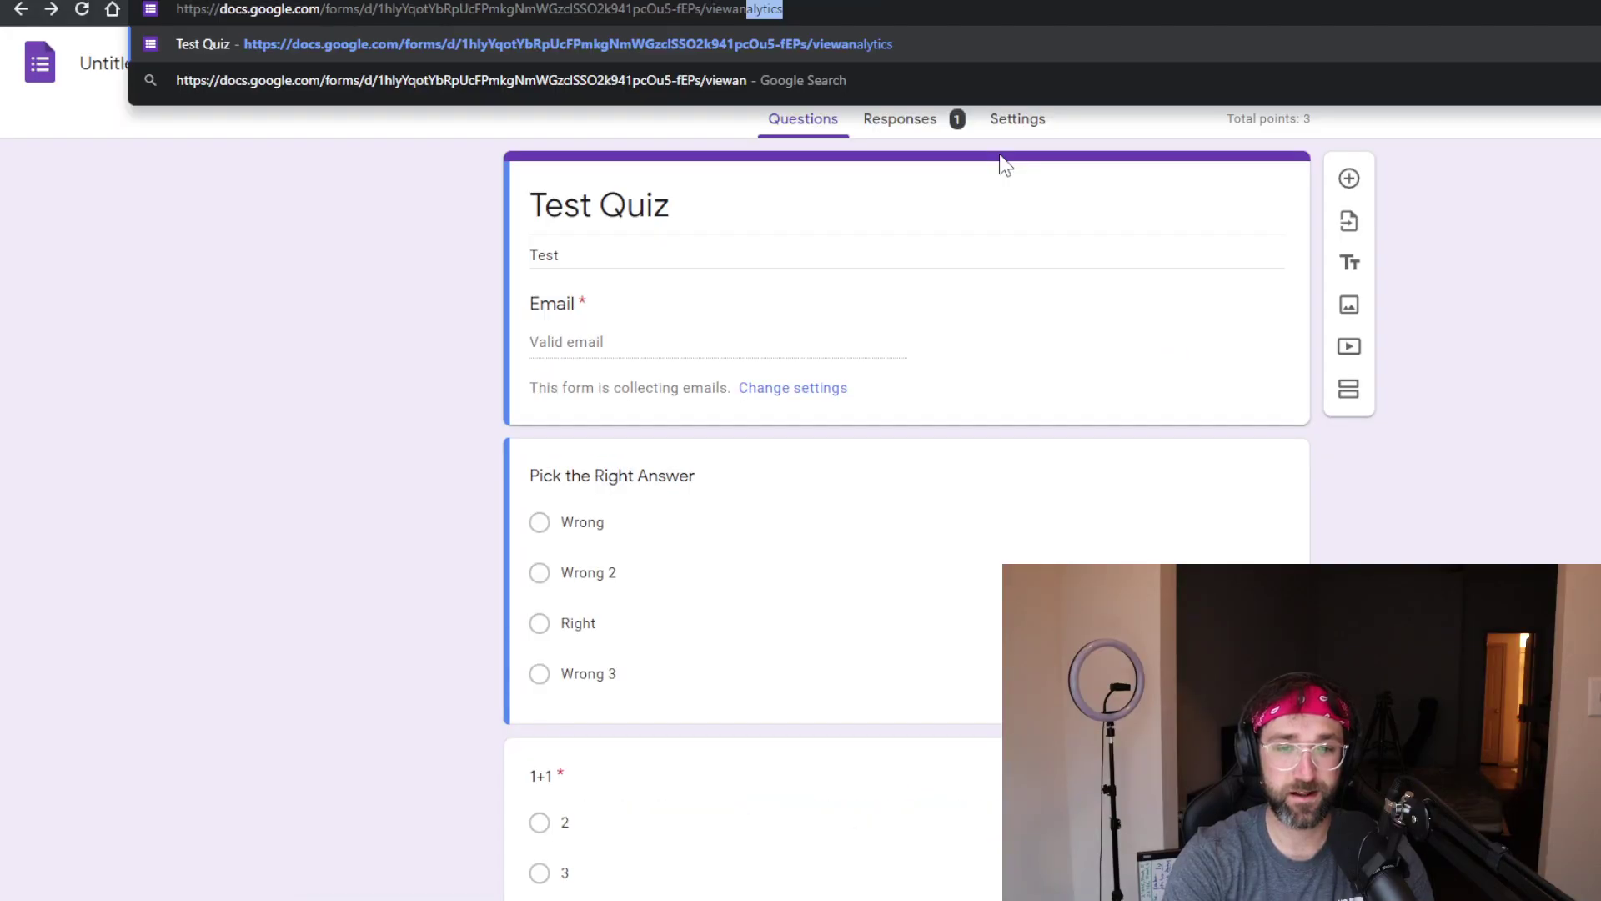
key(Return)
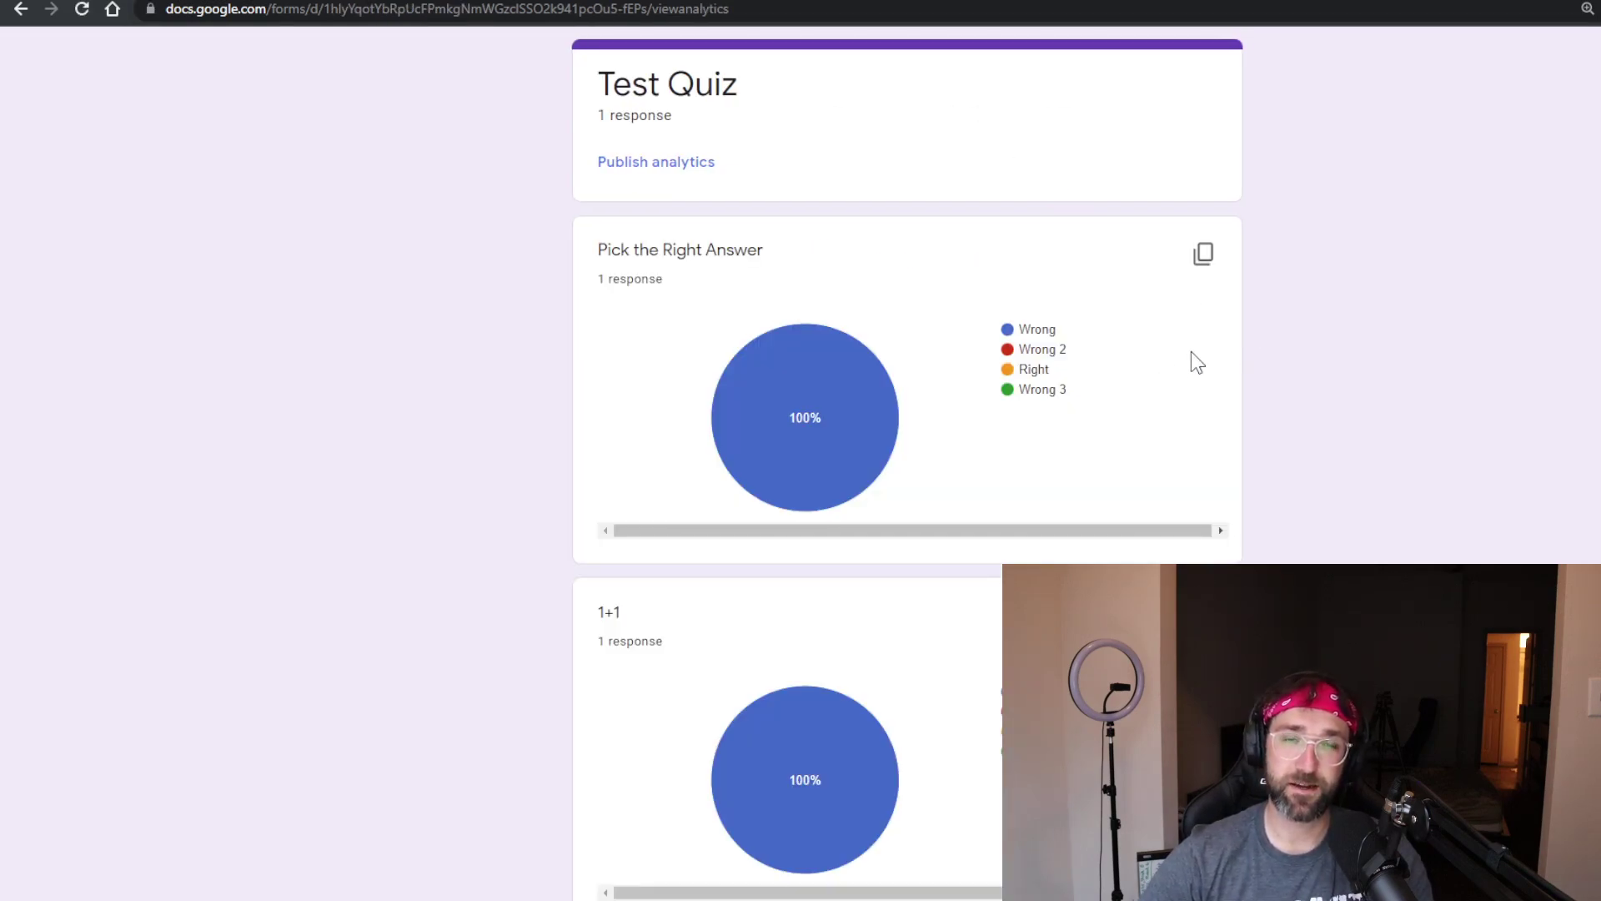
scroll(1190, 352, down, 5)
scroll(1151, 397, up, 5)
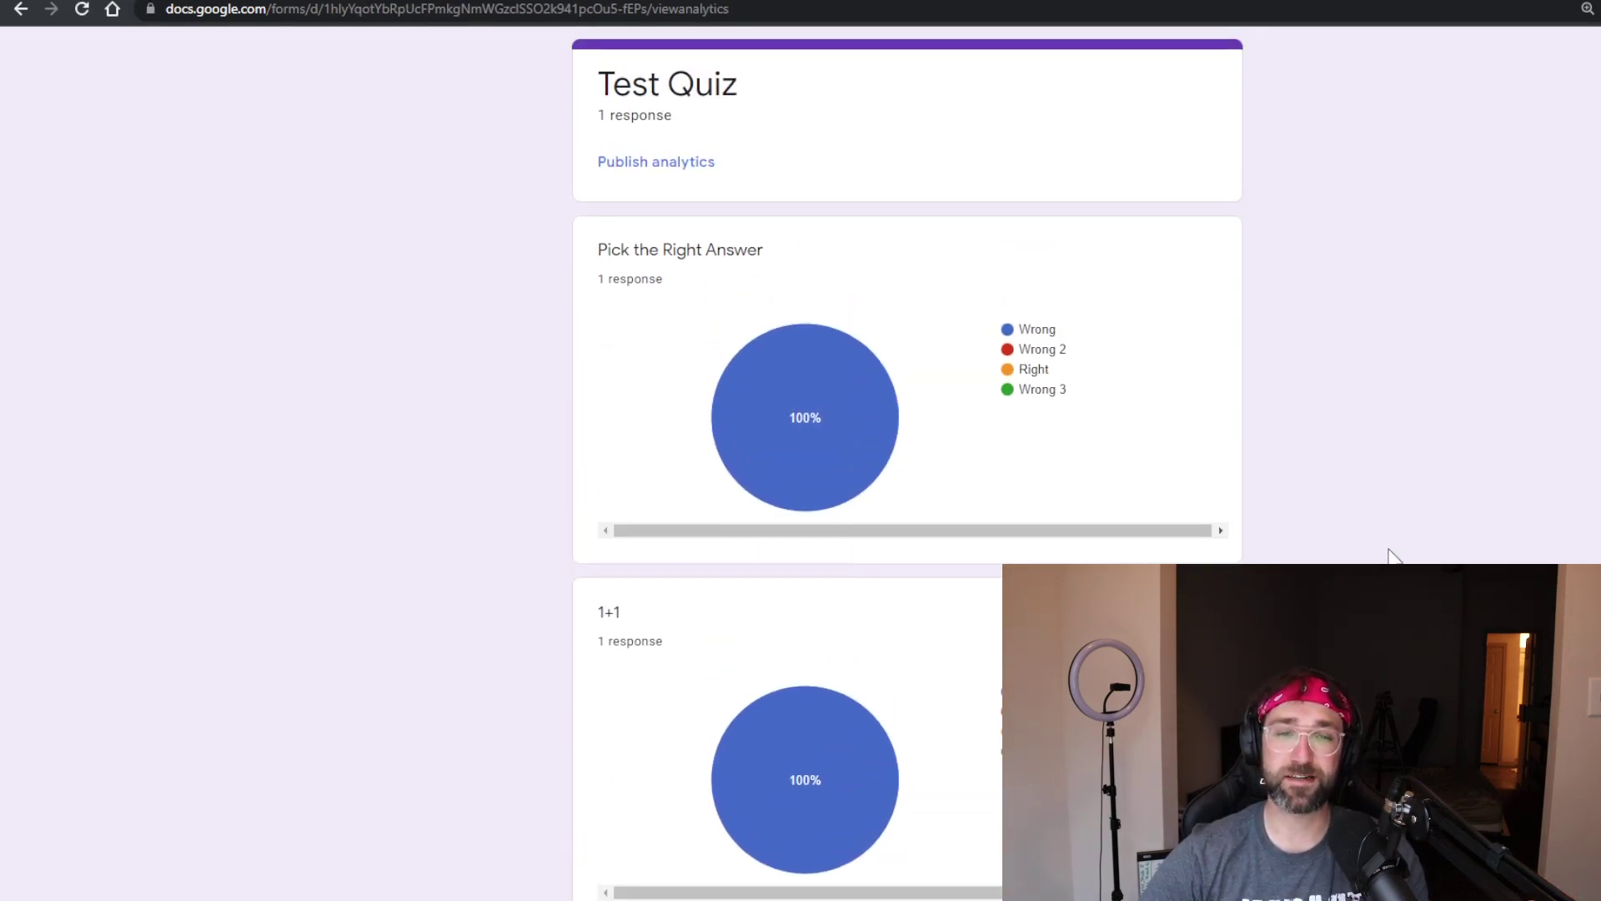